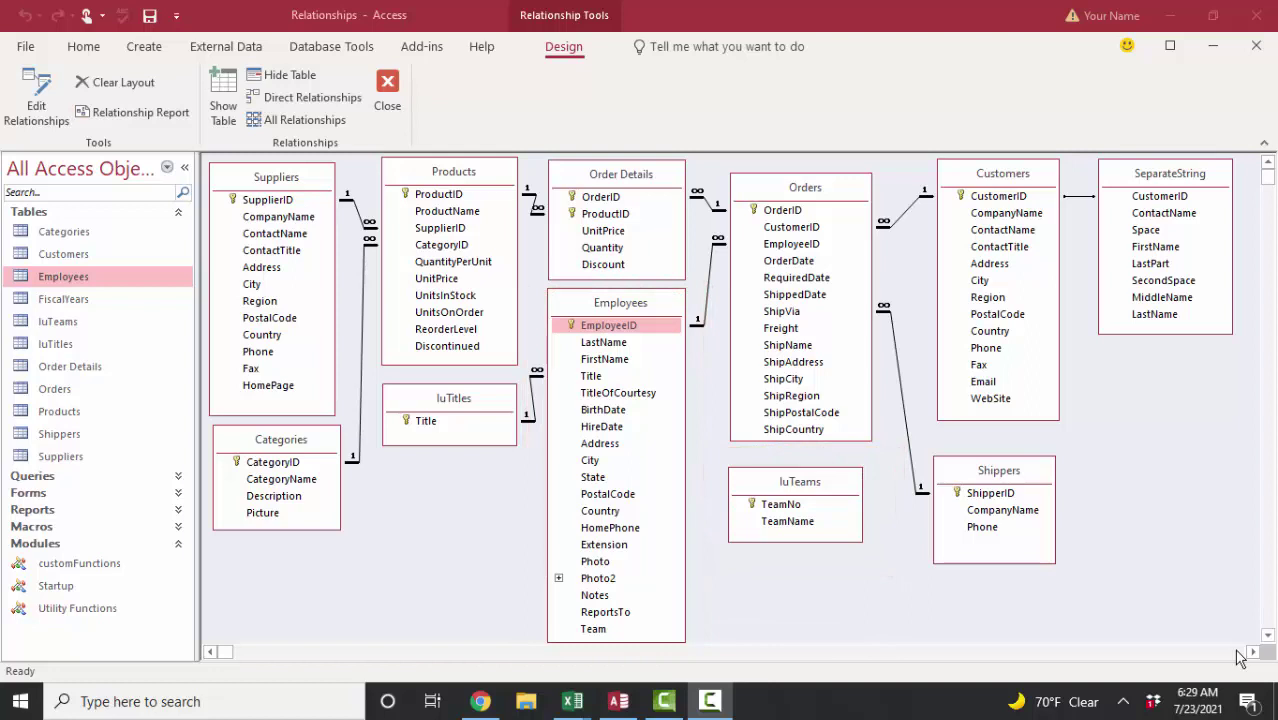
# Try to create a relationship from TeamNo in luTeams to Team in Employees with referential integrity enforced, and cancel it.
pyautogui.click(778, 508)
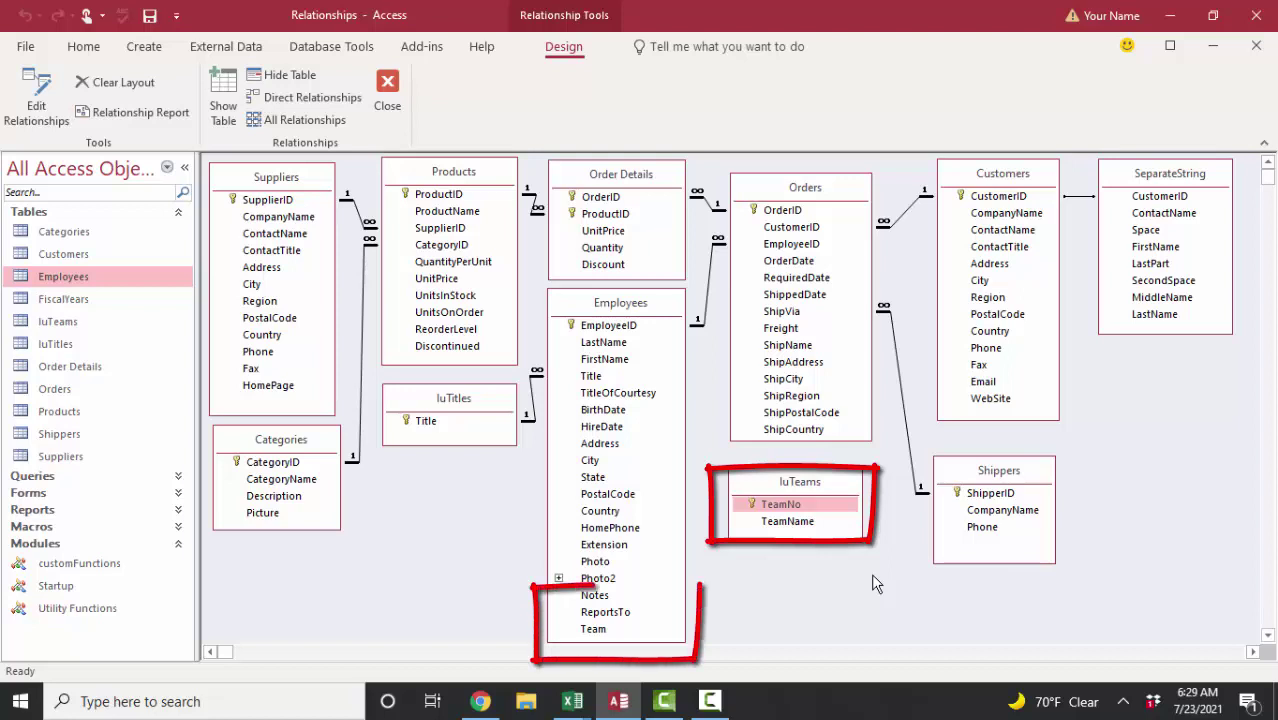
pyautogui.click(651, 631)
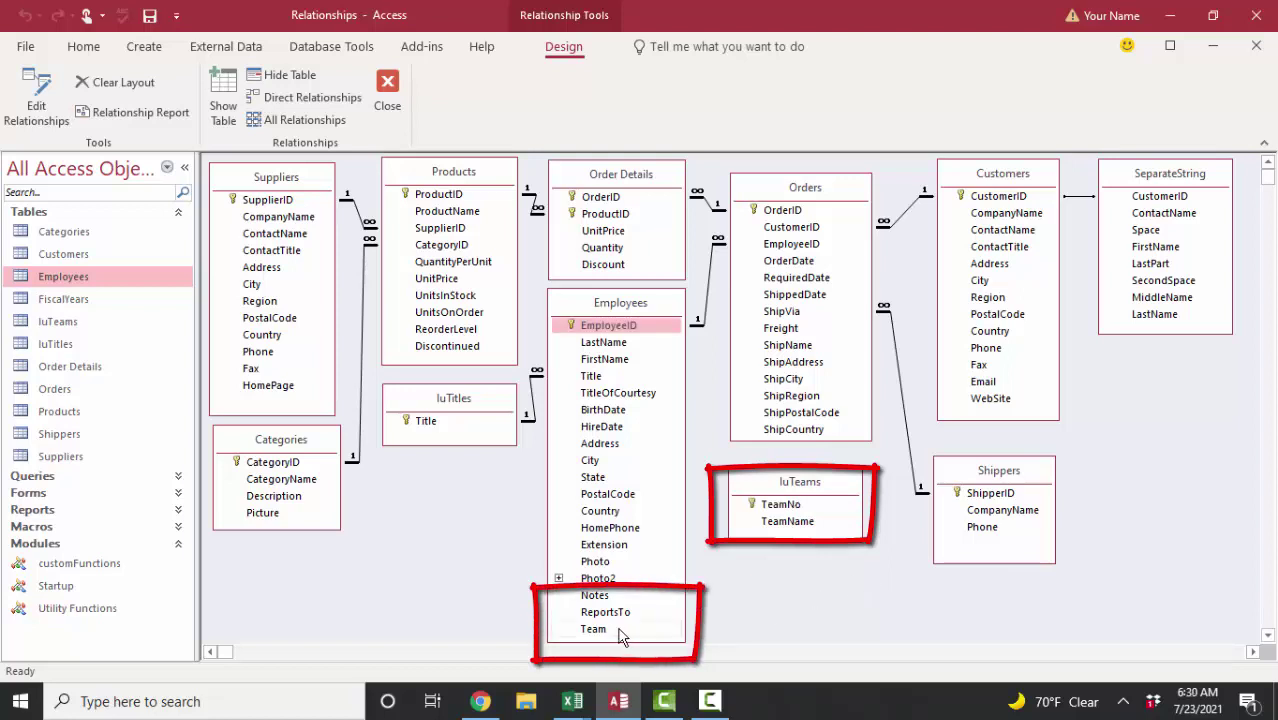
pyautogui.click(618, 630)
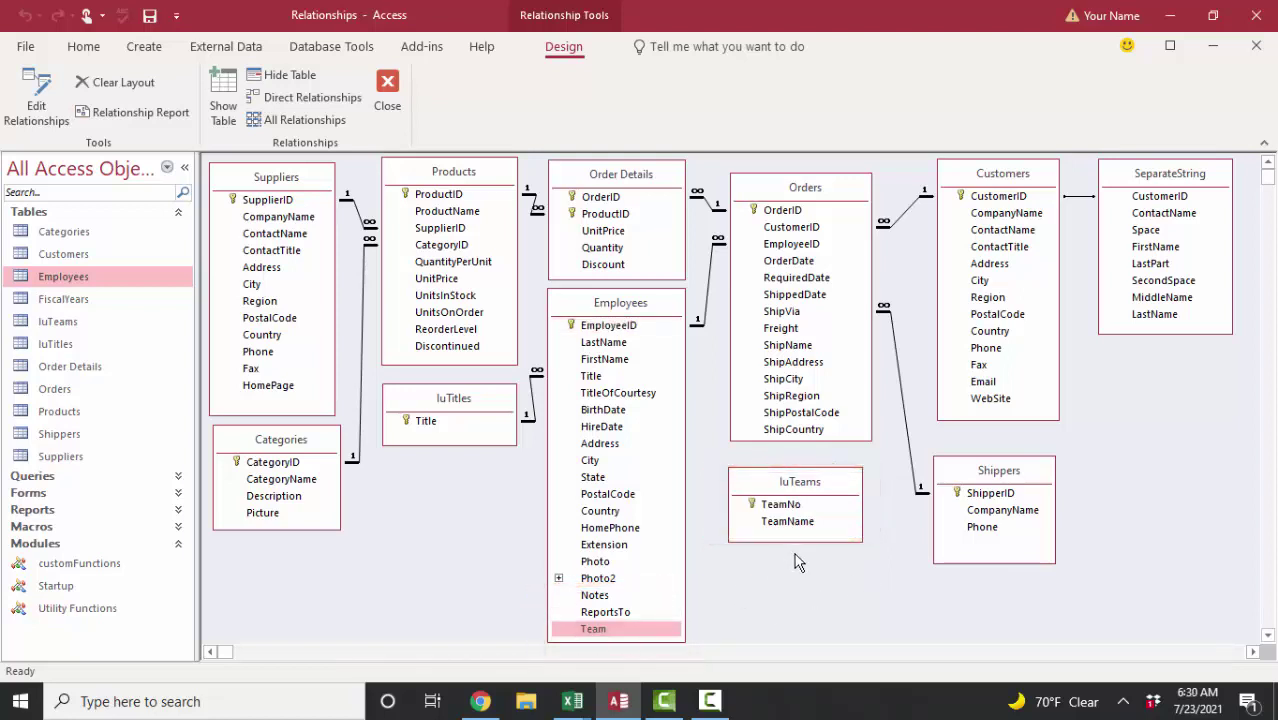
pyautogui.moveTo(785, 505); pyautogui.dragTo(601, 633)
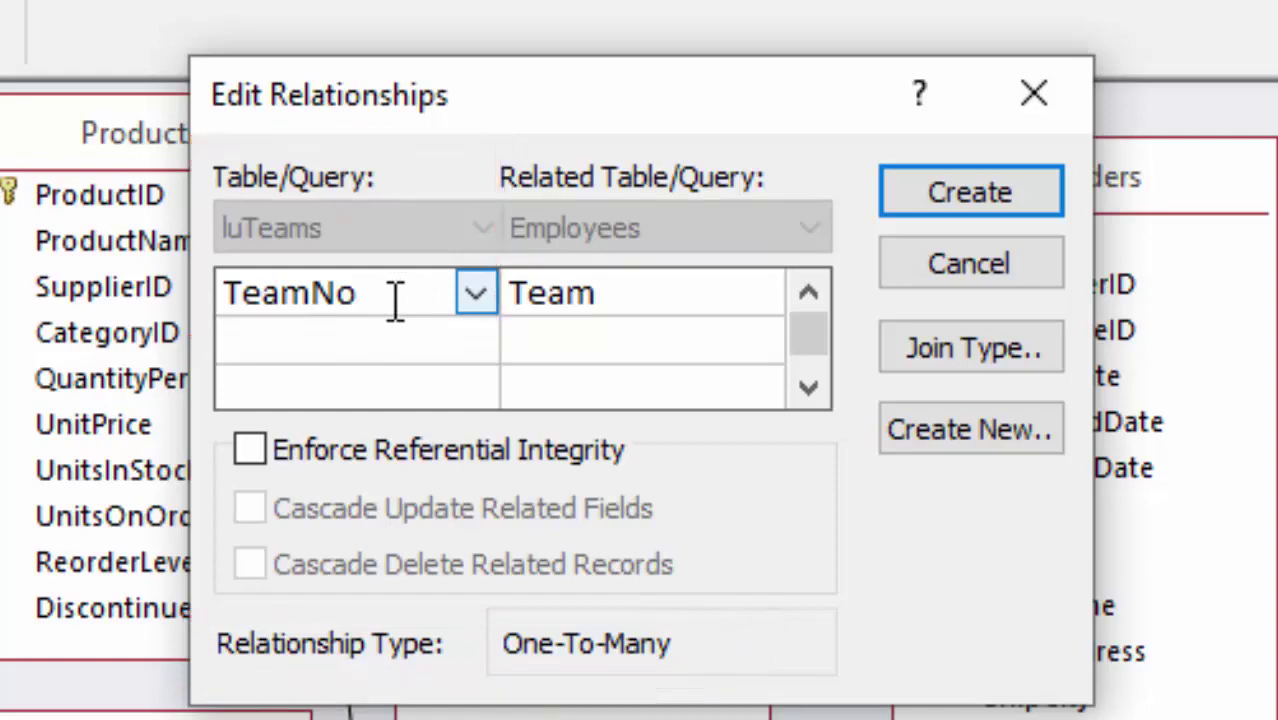
pyautogui.click(340, 475)
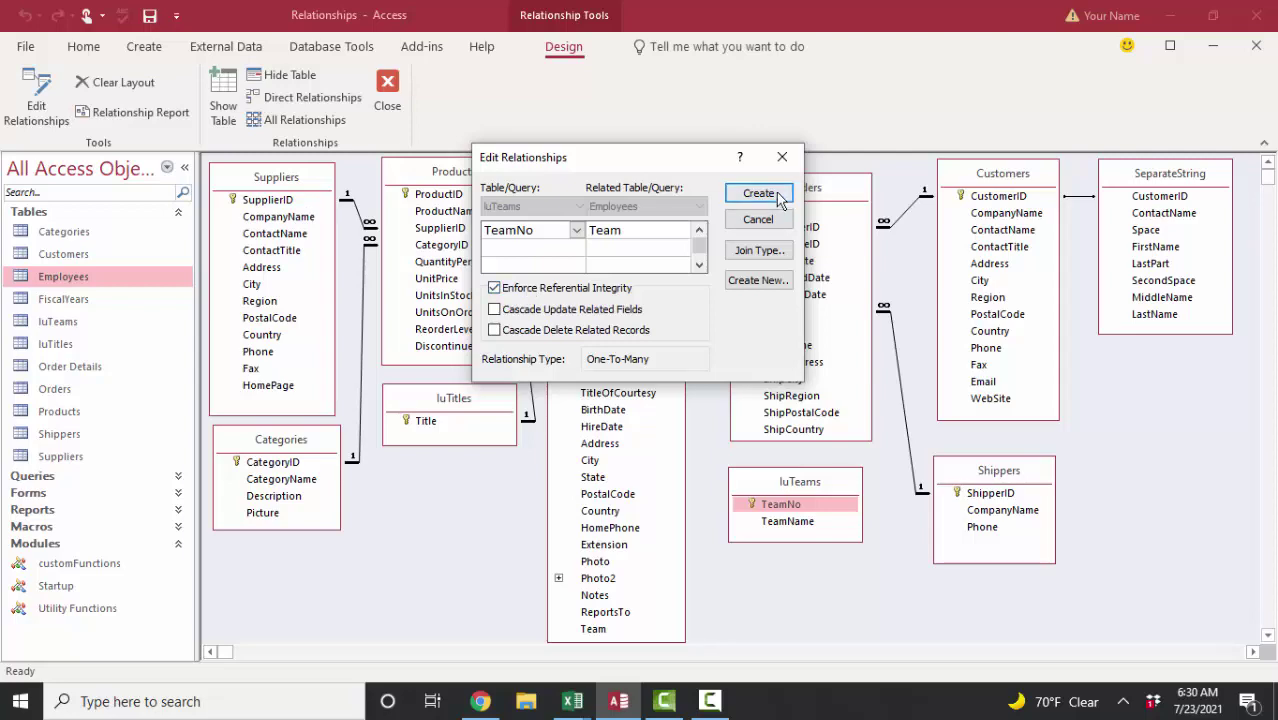
pyautogui.click(779, 195)
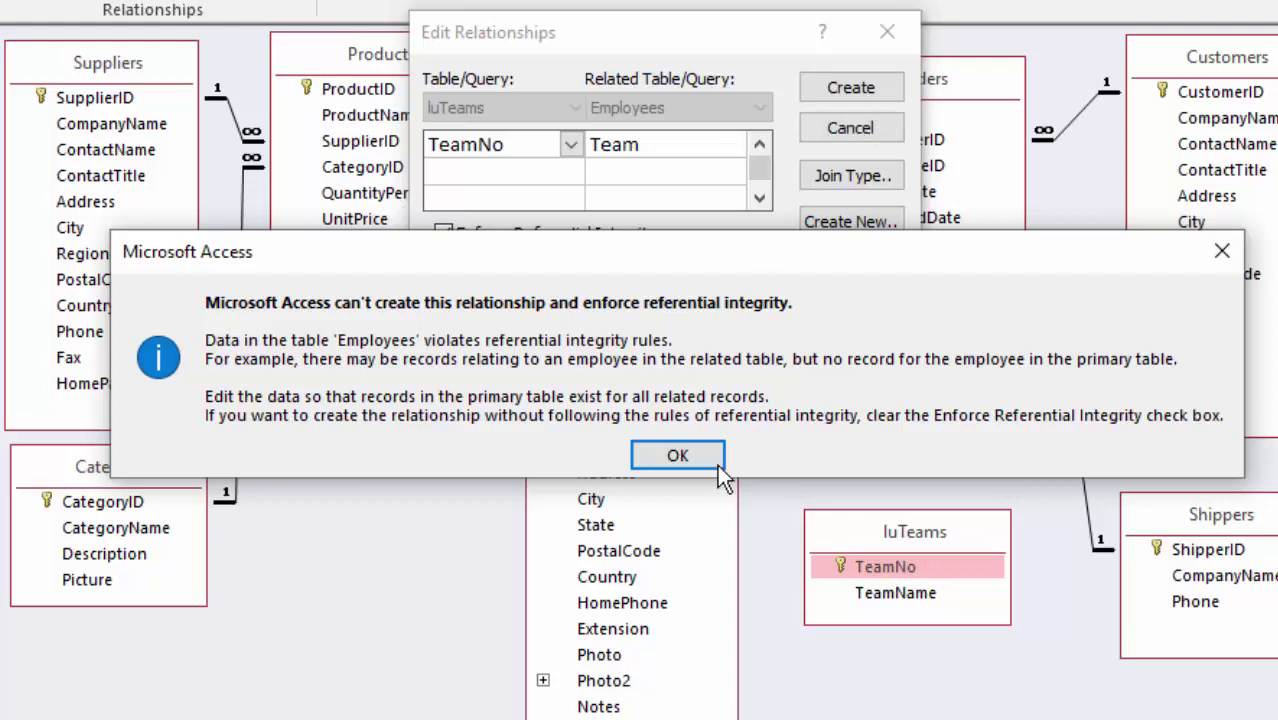
pyautogui.click(678, 456)
pyautogui.click(850, 87)
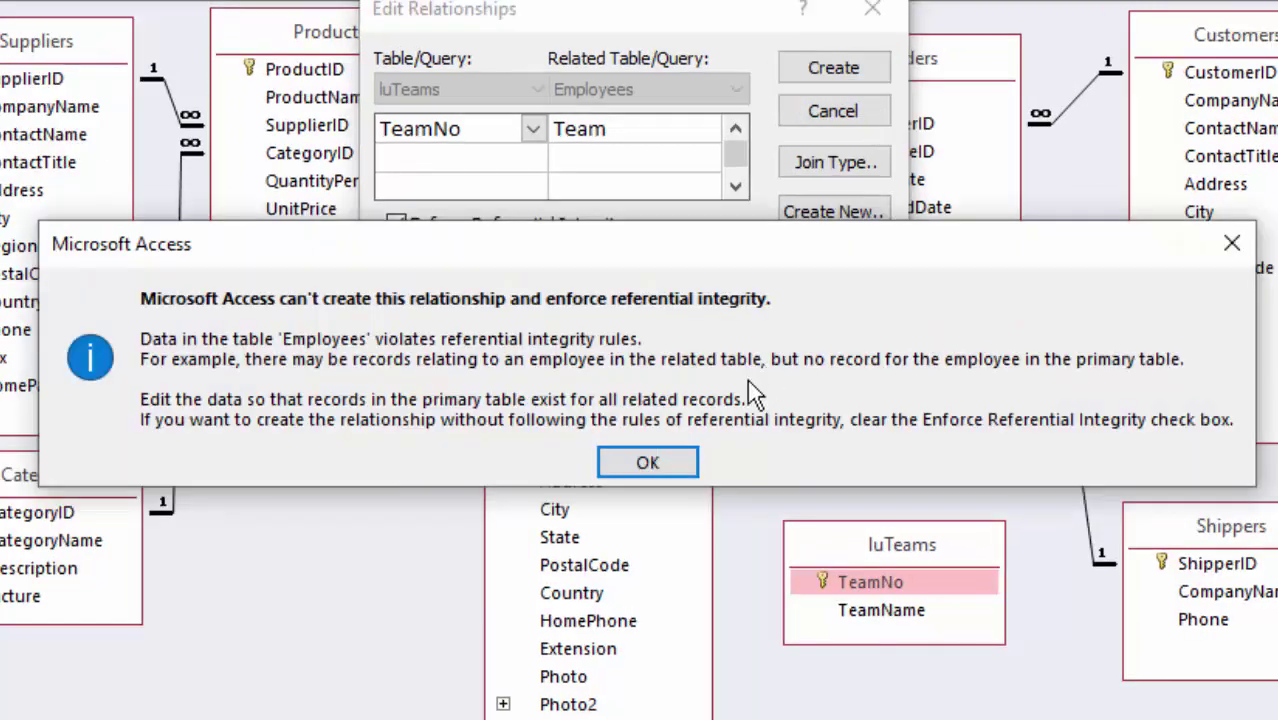
pyautogui.click(666, 470)
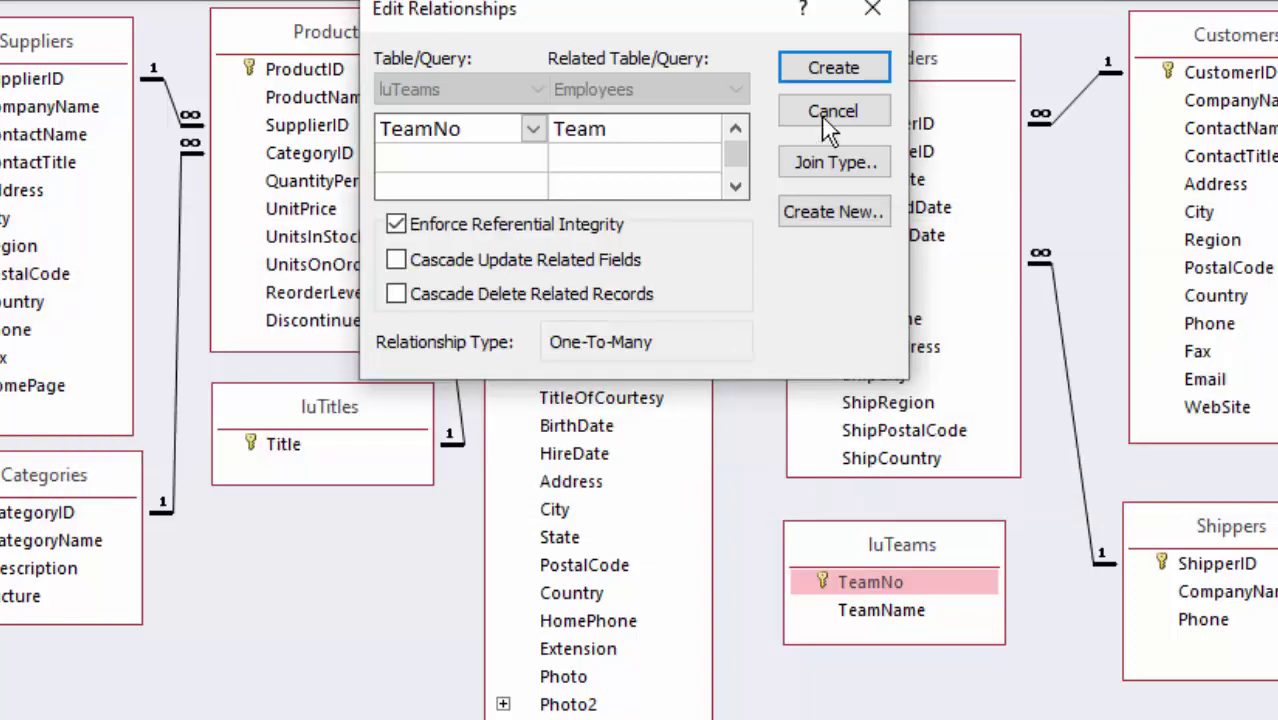
pyautogui.click(873, 9)
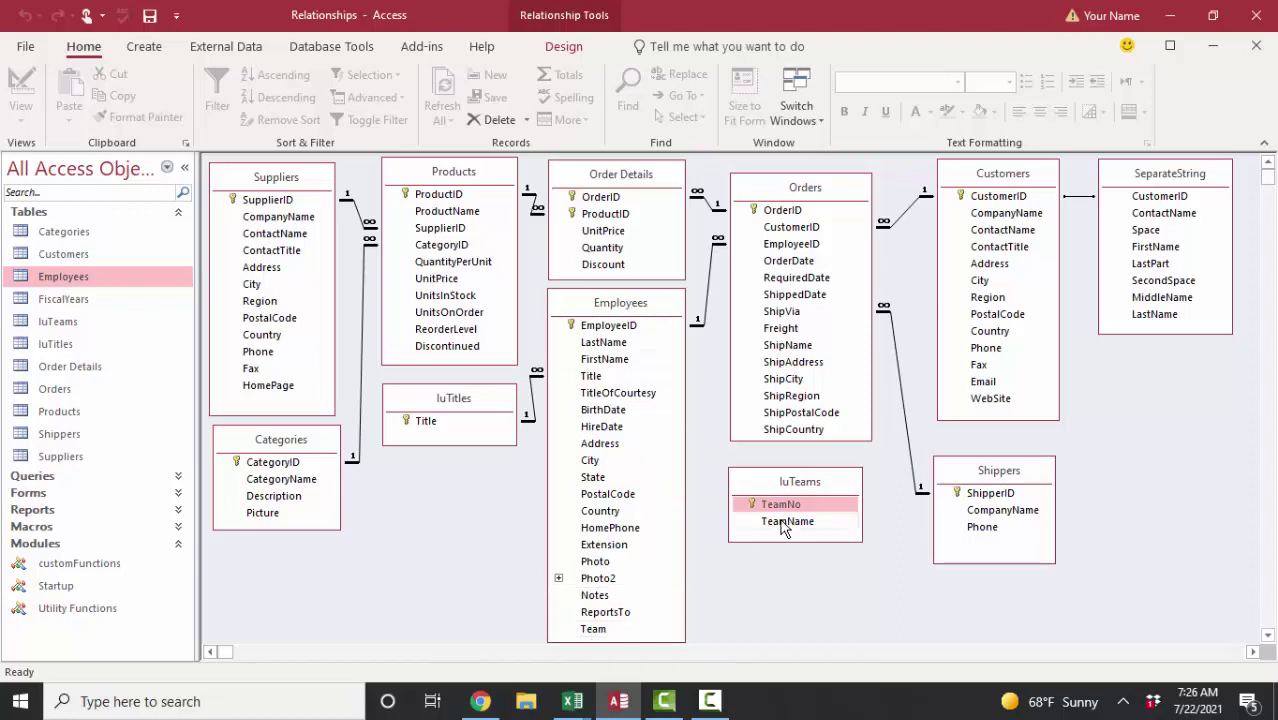
# Examine the TeamNo records in the luTeams table and compare them with the Team values in the Employees table.
pyautogui.doubleClick(84, 324)
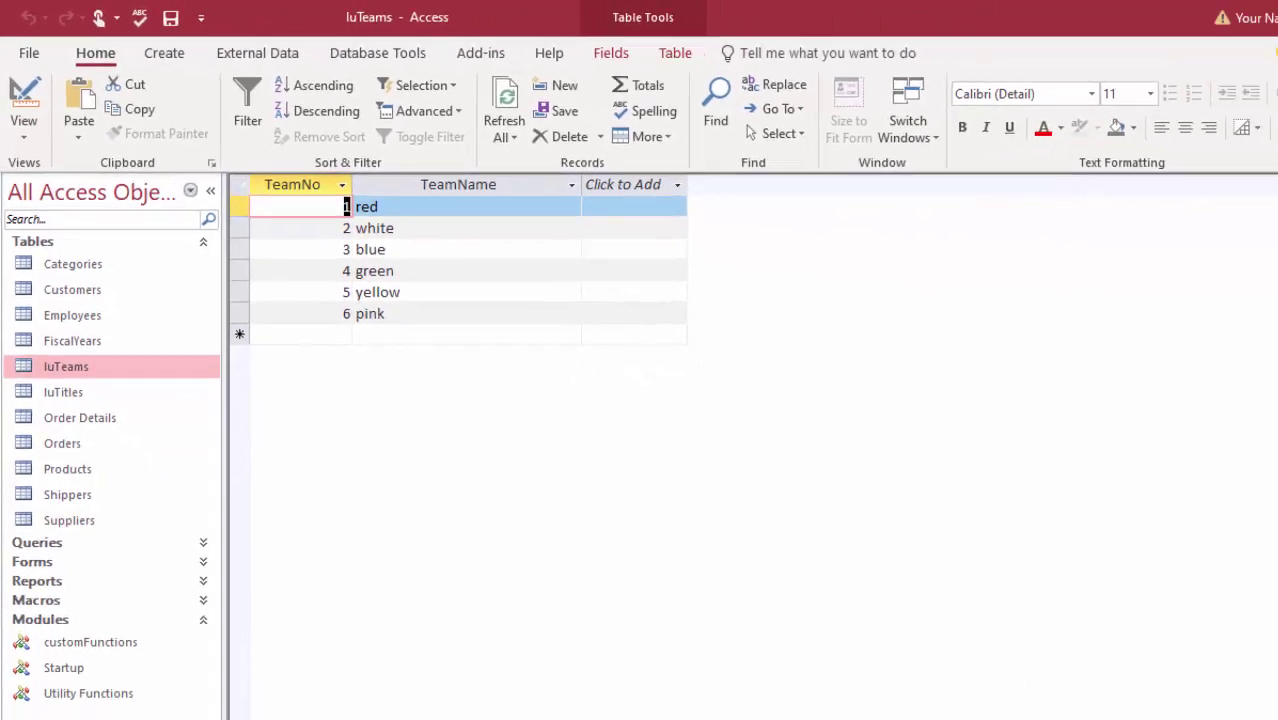
pyautogui.click(1257, 51)
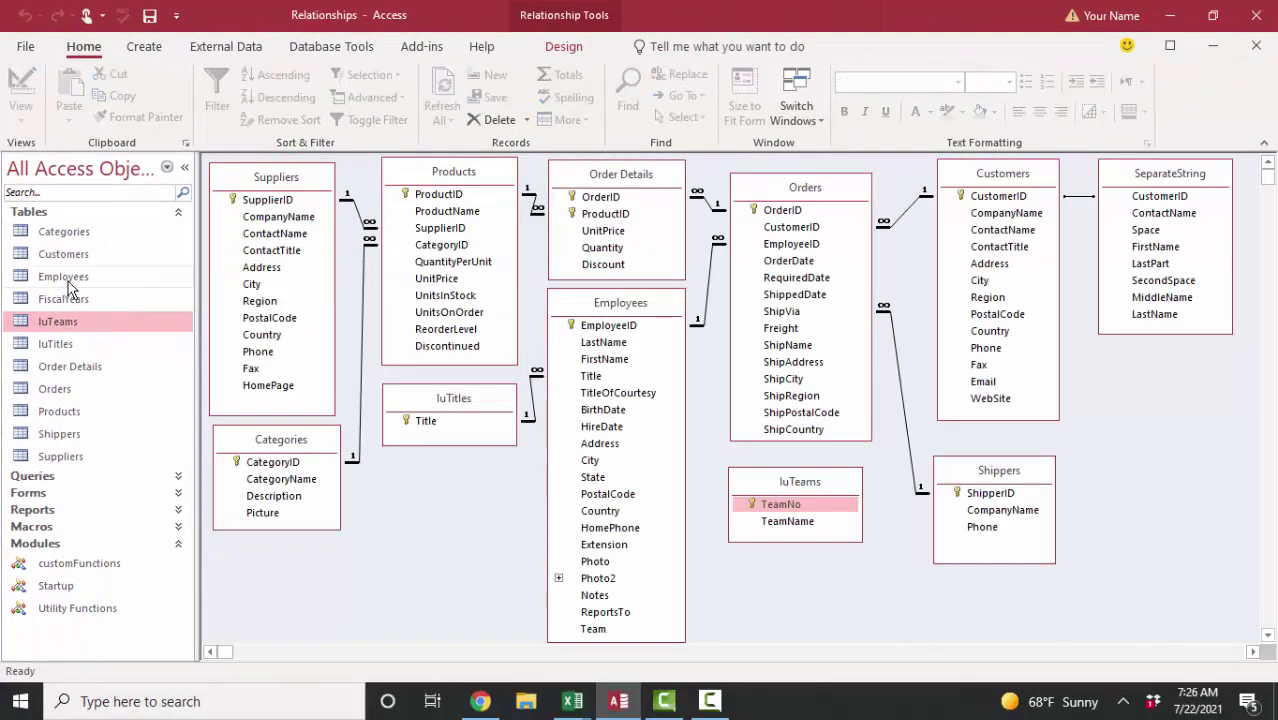
pyautogui.doubleClick(66, 285)
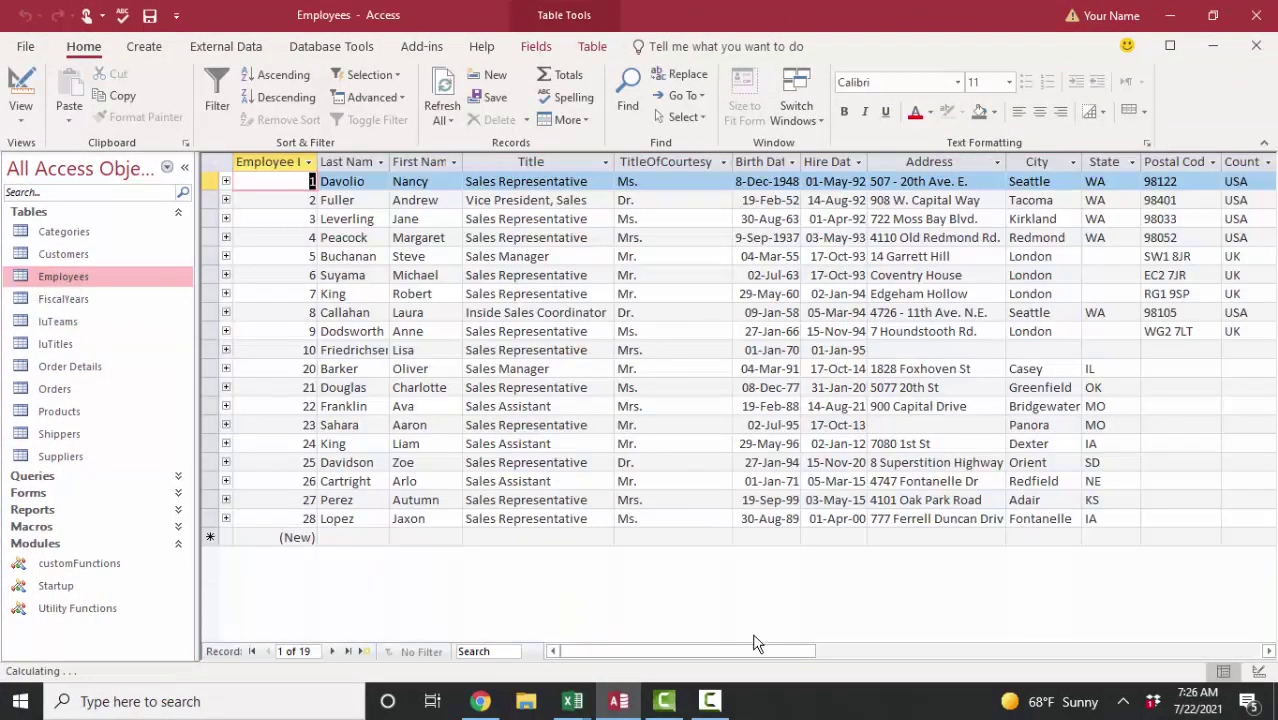
pyautogui.moveTo(752, 657); pyautogui.dragTo(996, 653)
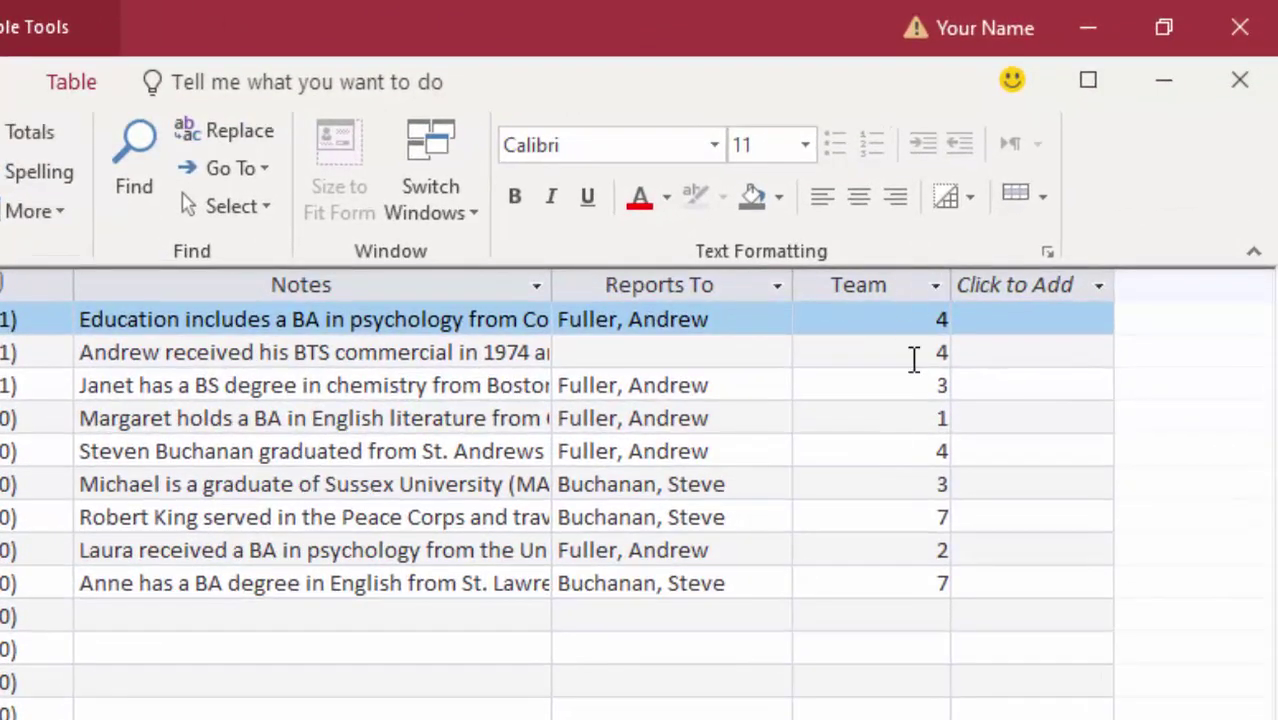
pyautogui.click(913, 323)
pyautogui.click(917, 350)
pyautogui.click(922, 378)
pyautogui.click(934, 419)
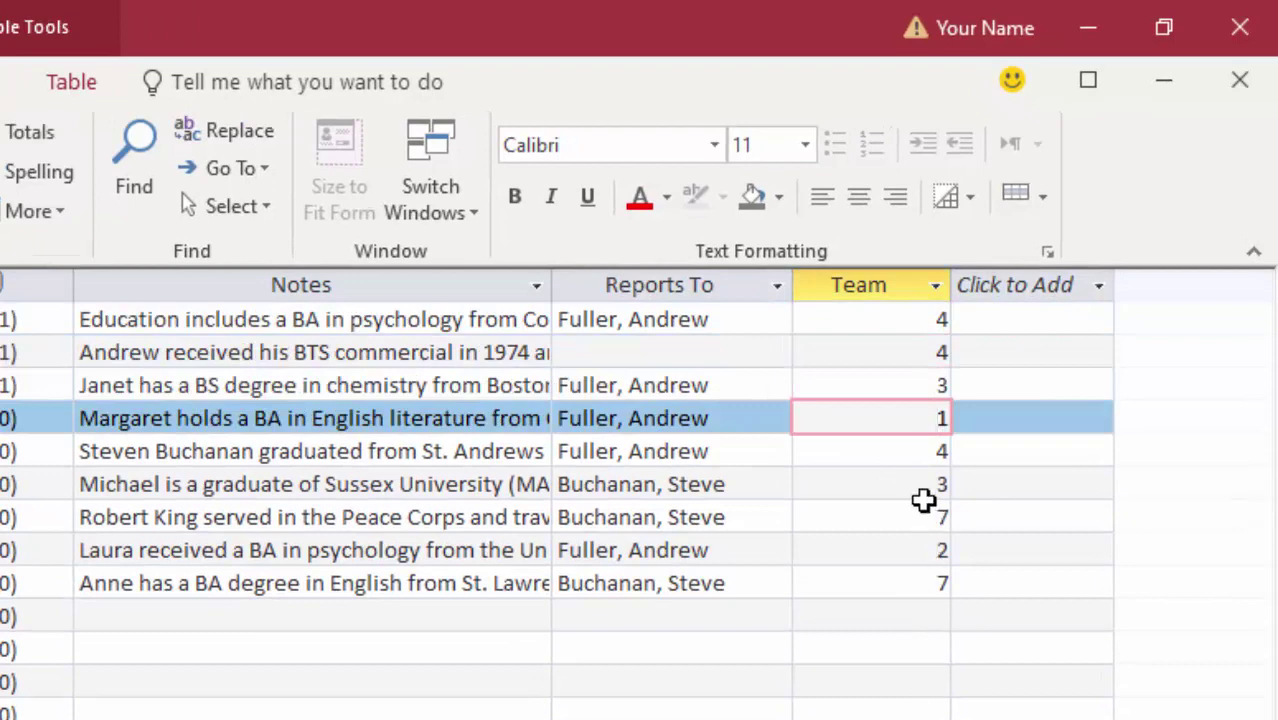
pyautogui.click(924, 510)
pyautogui.click(913, 580)
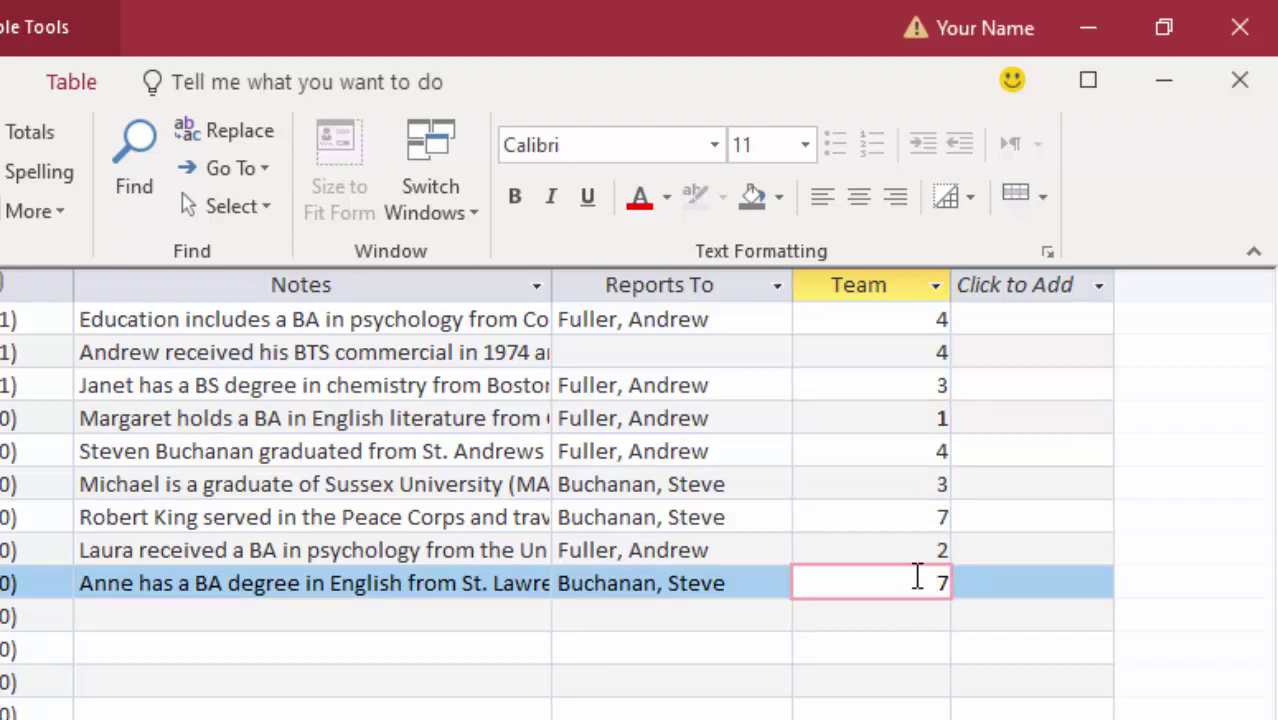
pyautogui.click(895, 515)
pyautogui.click(902, 574)
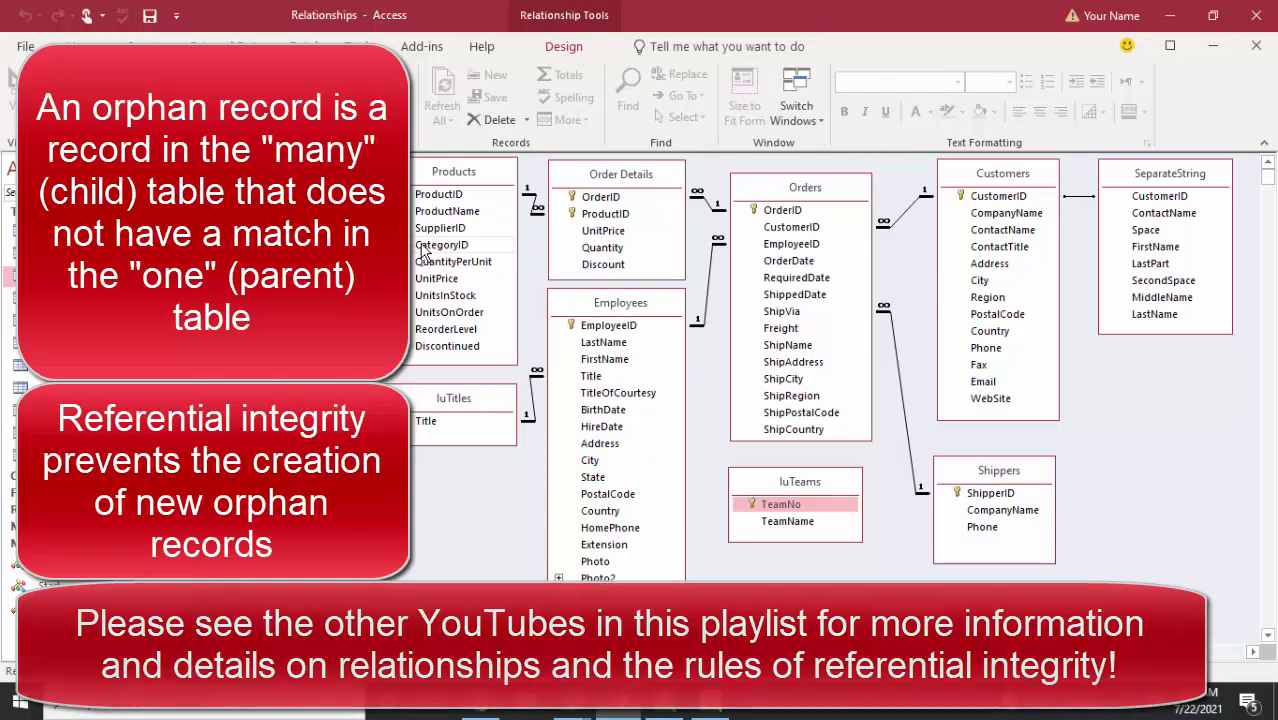
# Relate TeamNo in luTeams to Team in Employees without enforcing referential integrity, and save and close the Relationships layout.
pyautogui.moveTo(780, 504); pyautogui.dragTo(605, 637)
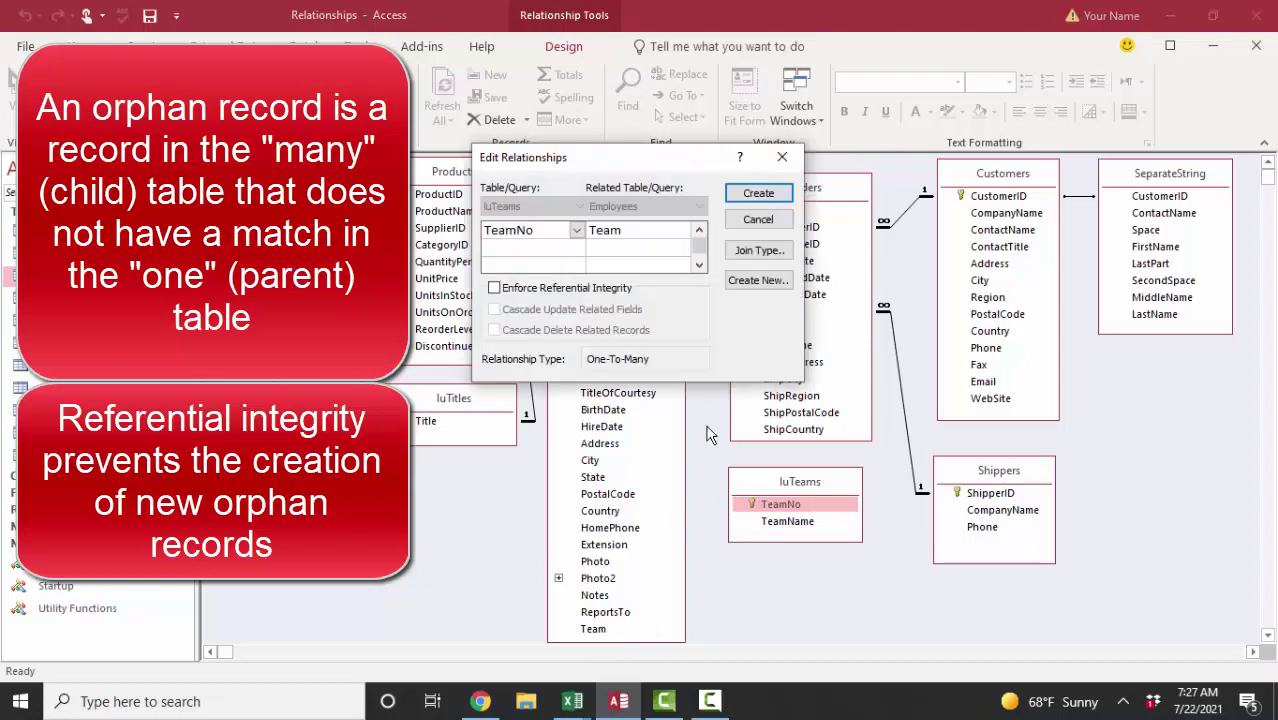
pyautogui.click(766, 192)
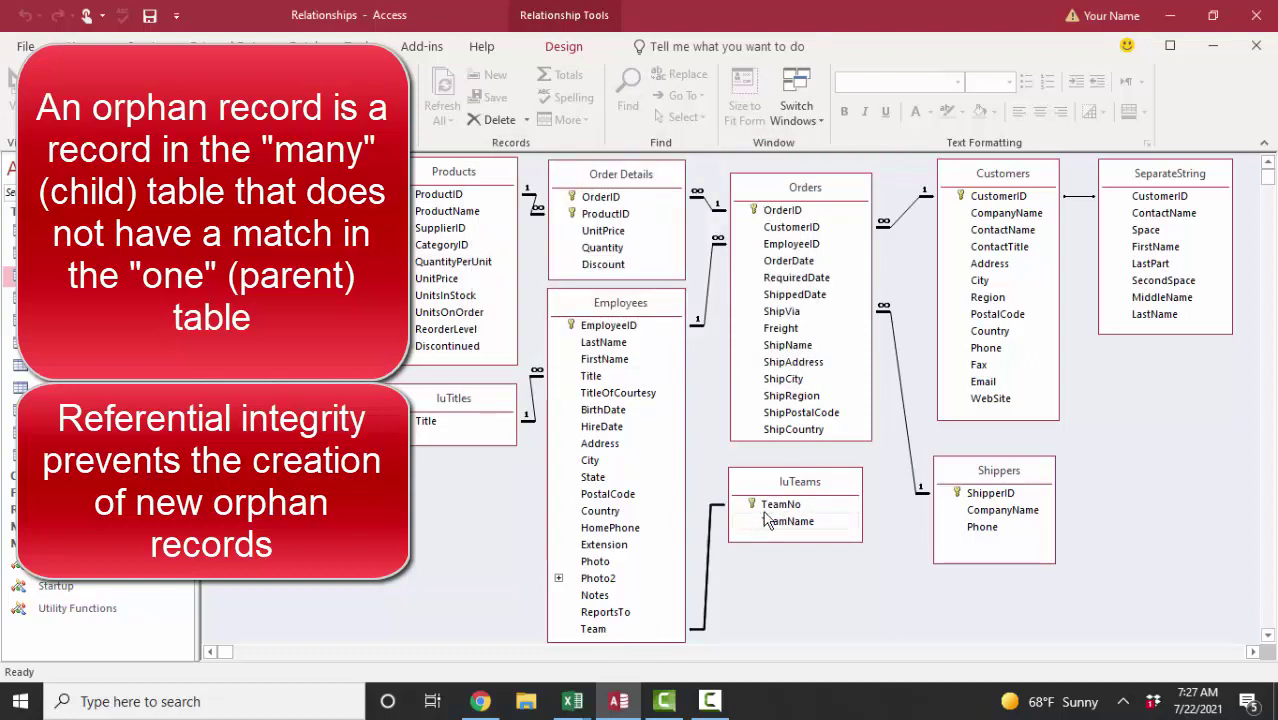
pyautogui.click(765, 638)
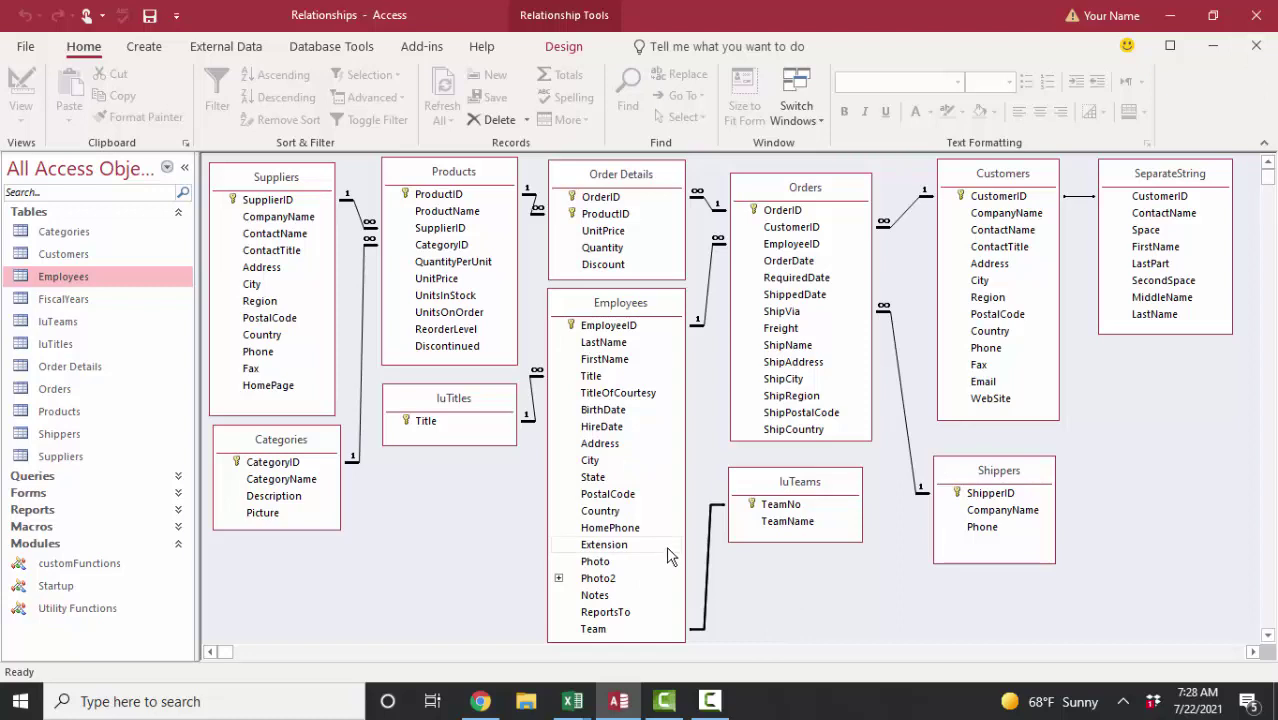
pyautogui.click(1256, 46)
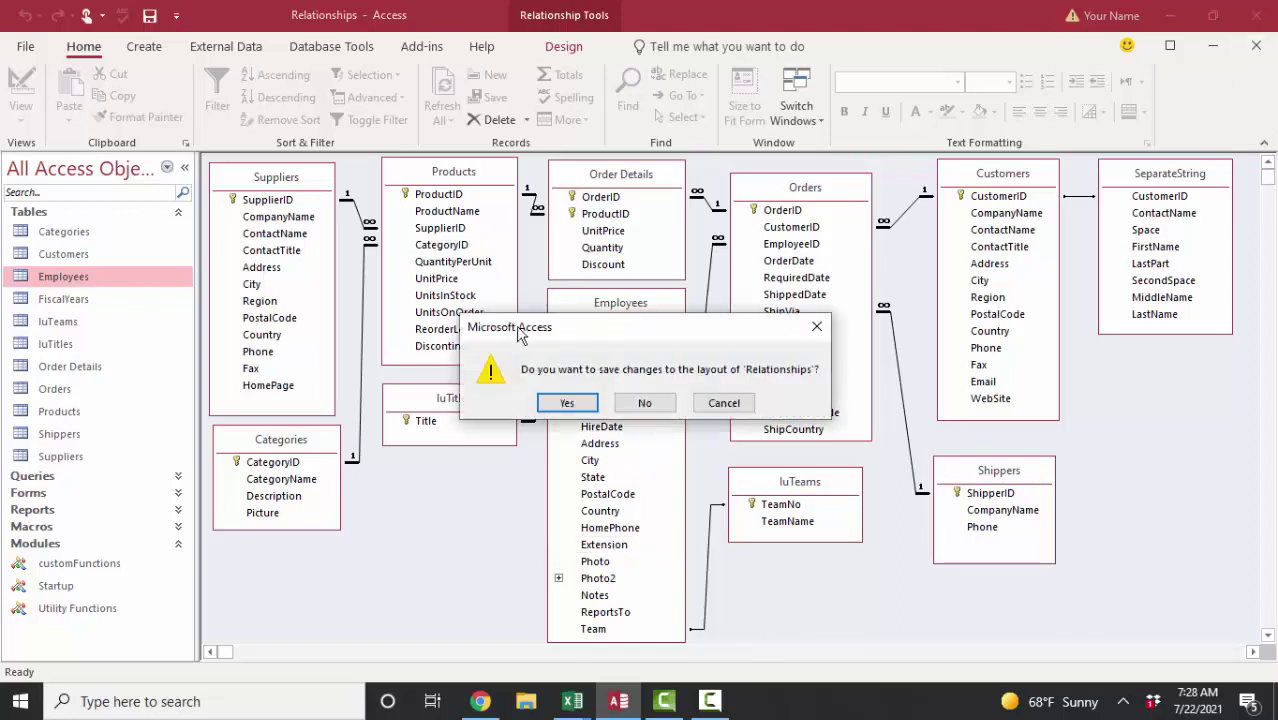
pyautogui.click(586, 404)
# Start a new query in design view with the luTeams and Employees tables added.
pyautogui.click(146, 47)
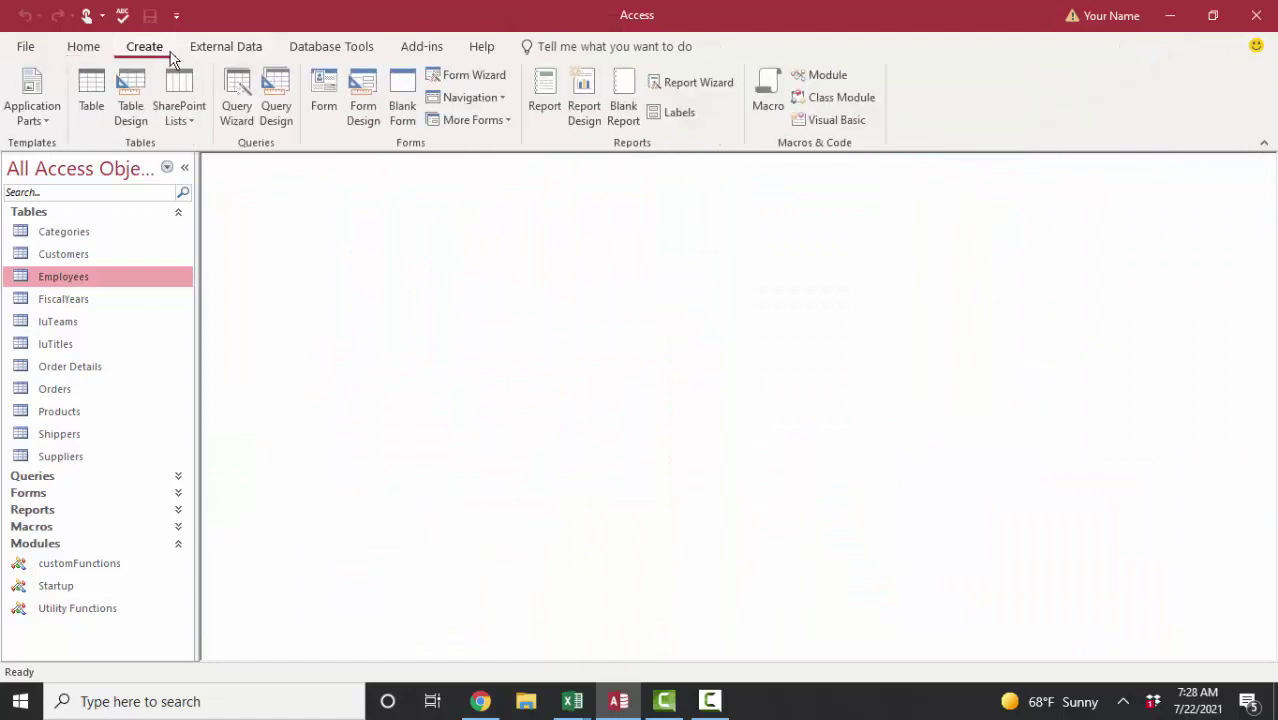
pyautogui.click(276, 92)
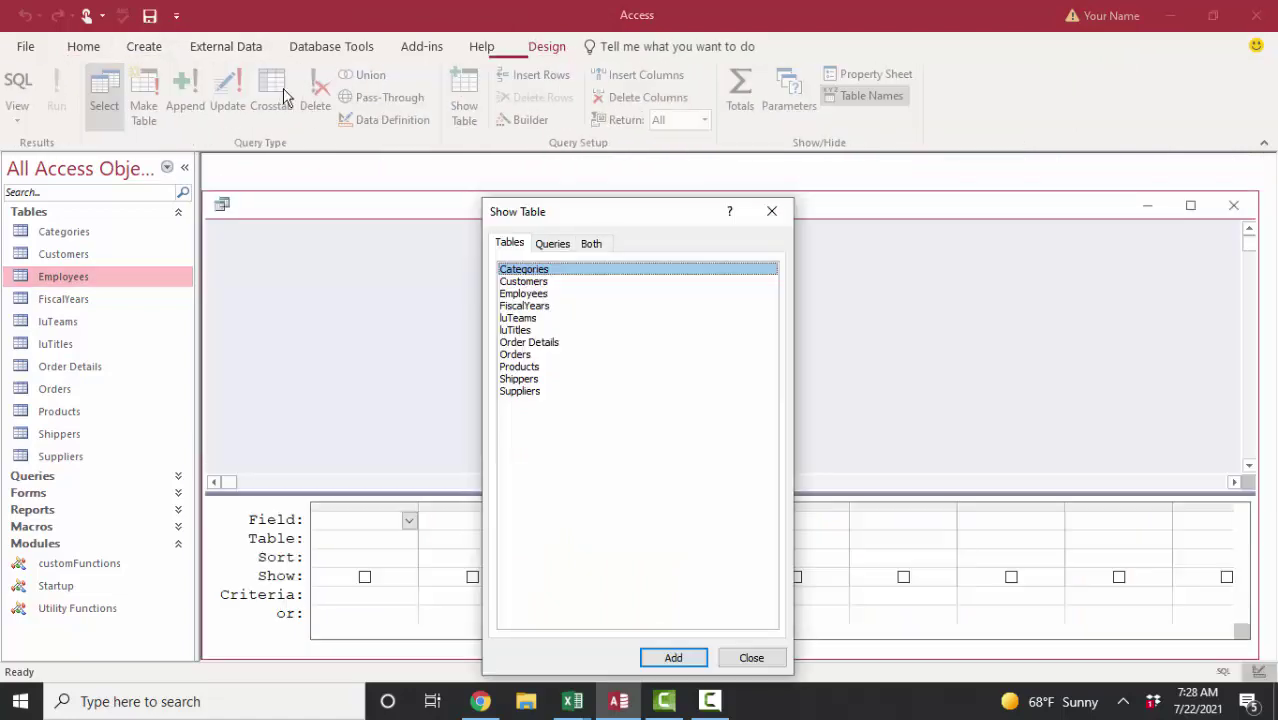
pyautogui.doubleClick(528, 318)
pyautogui.doubleClick(523, 293)
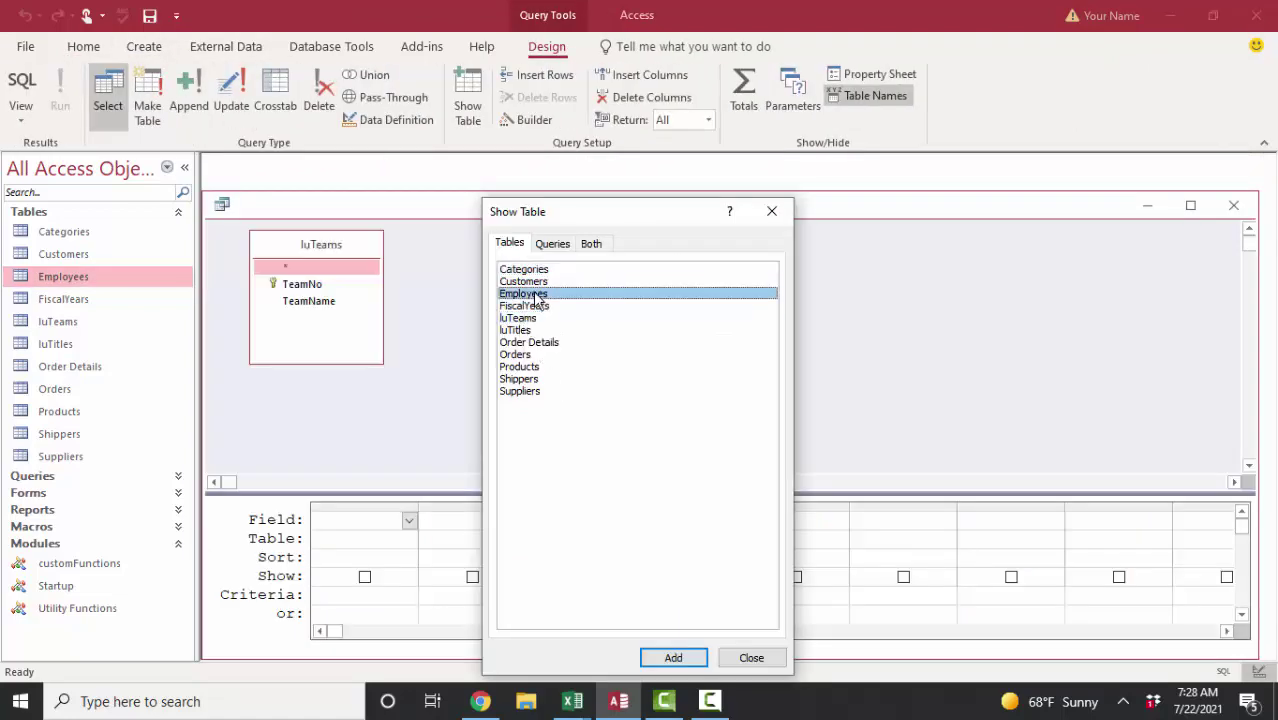
pyautogui.click(752, 658)
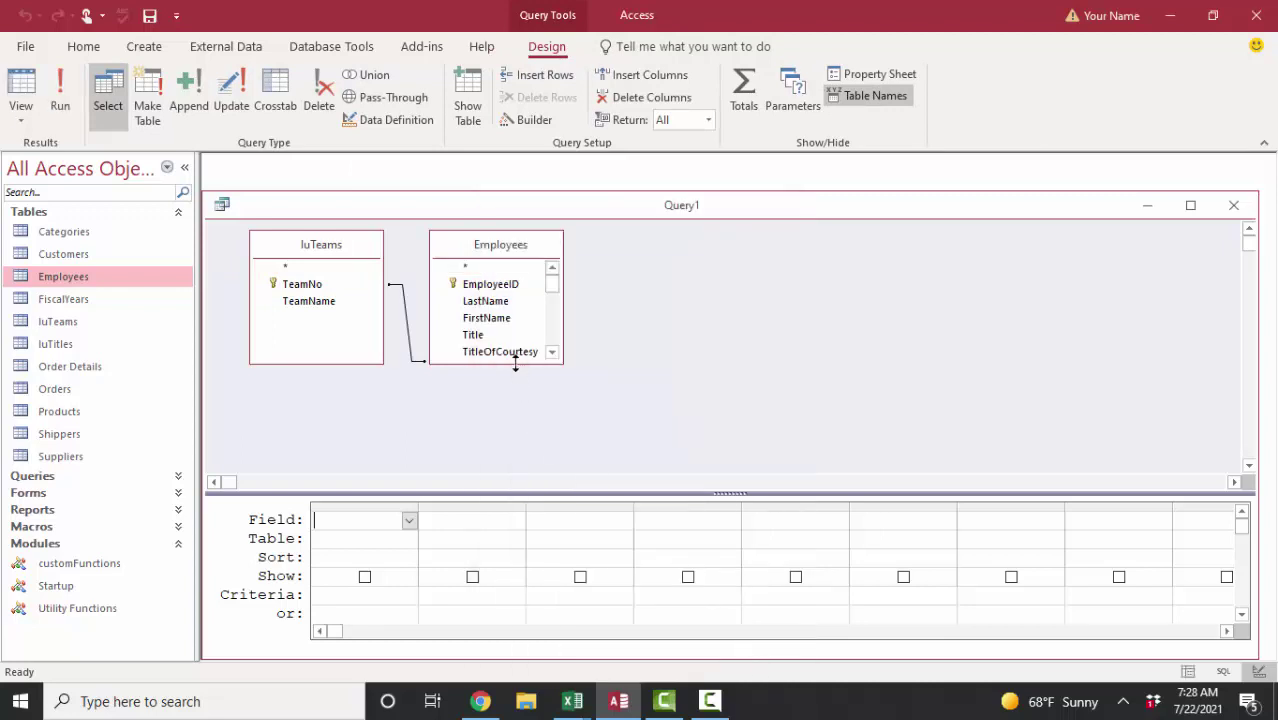
# Lengthen the Employees field list, maximize the query window and collapse the Photo2 subfields so the Team field is reachable.
pyautogui.moveTo(515, 363); pyautogui.dragTo(516, 448)
pyautogui.scroll(-3, 553, 377)
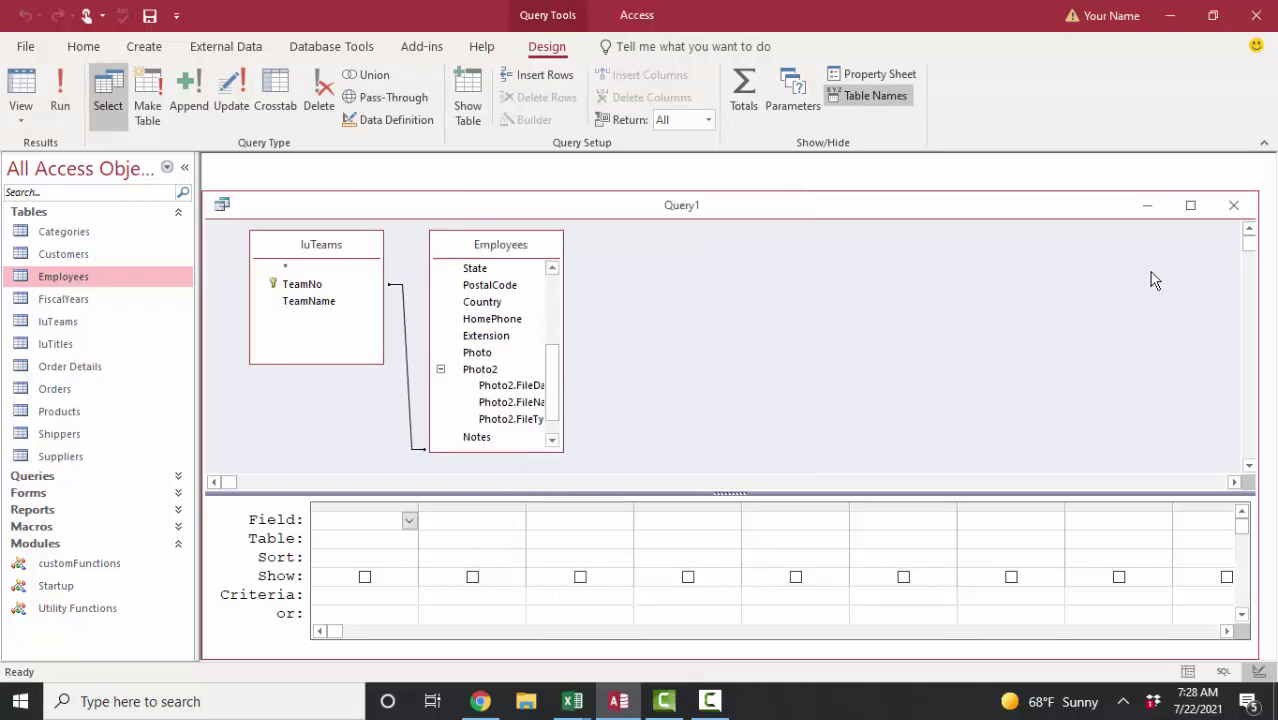
pyautogui.click(1190, 205)
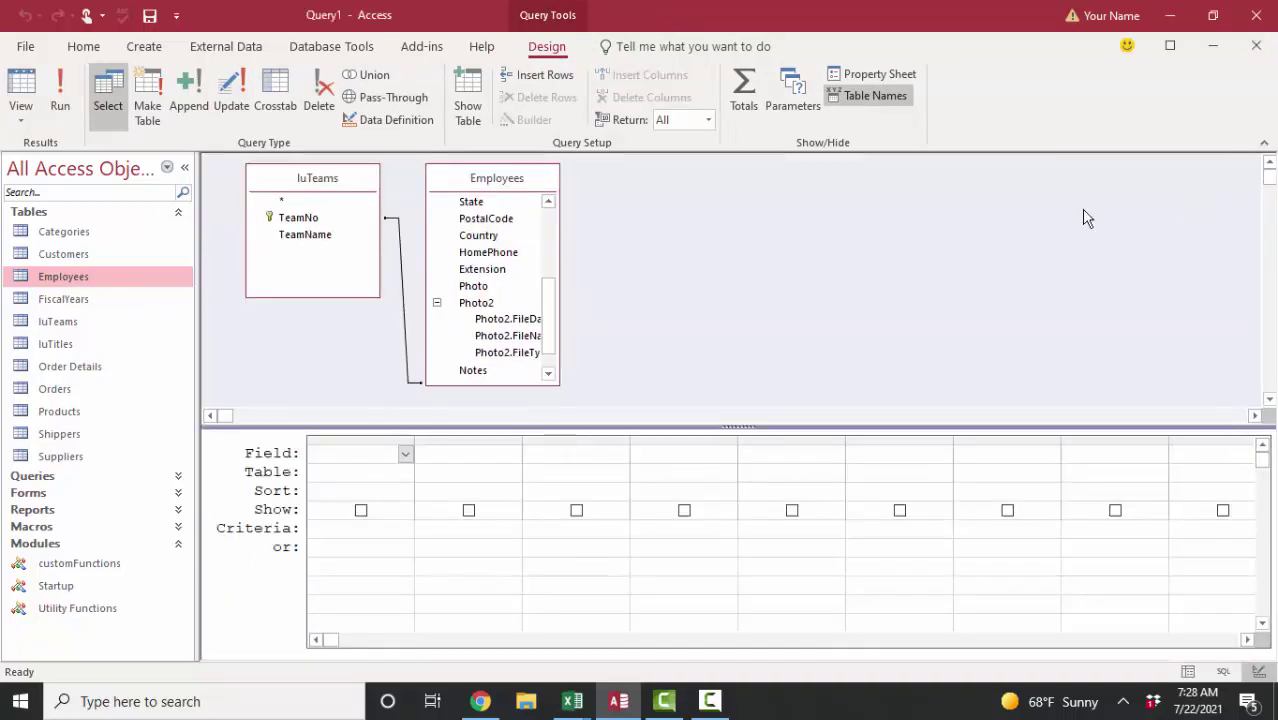
pyautogui.click(437, 303)
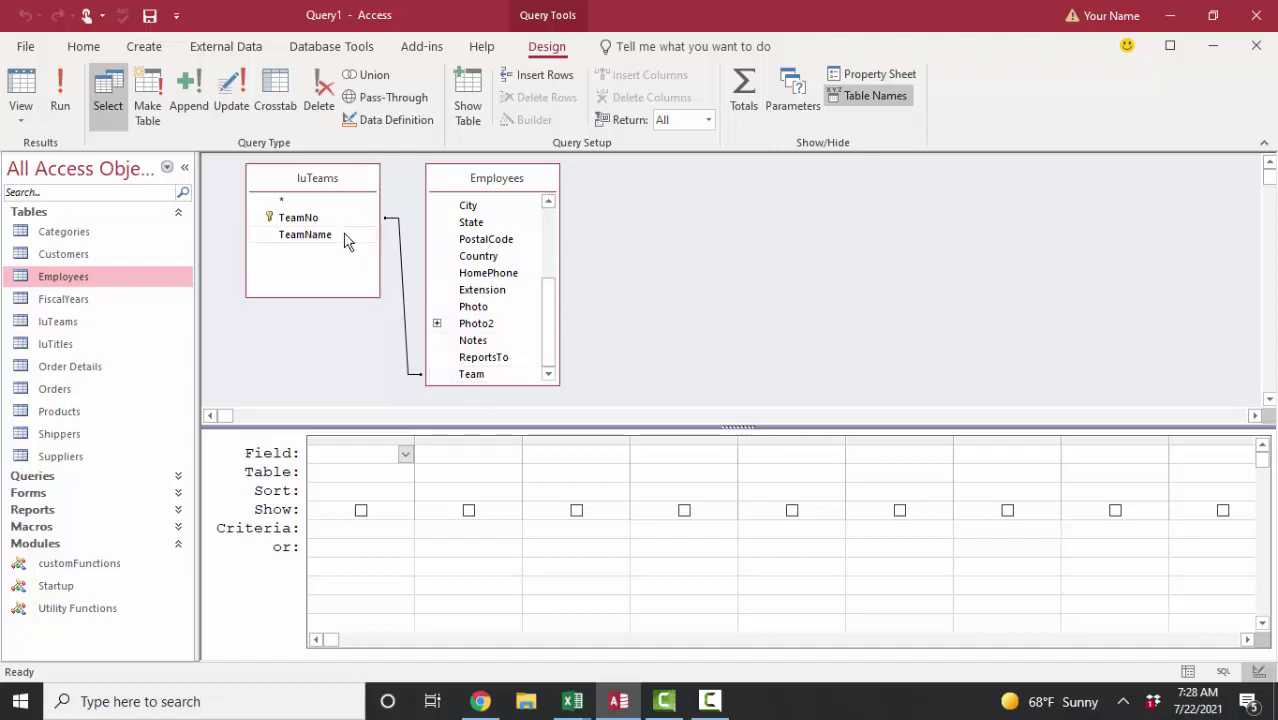
# Add TeamNo and TeamName from luTeams and Team from Employees to the query grid.
pyautogui.doubleClick(310, 220)
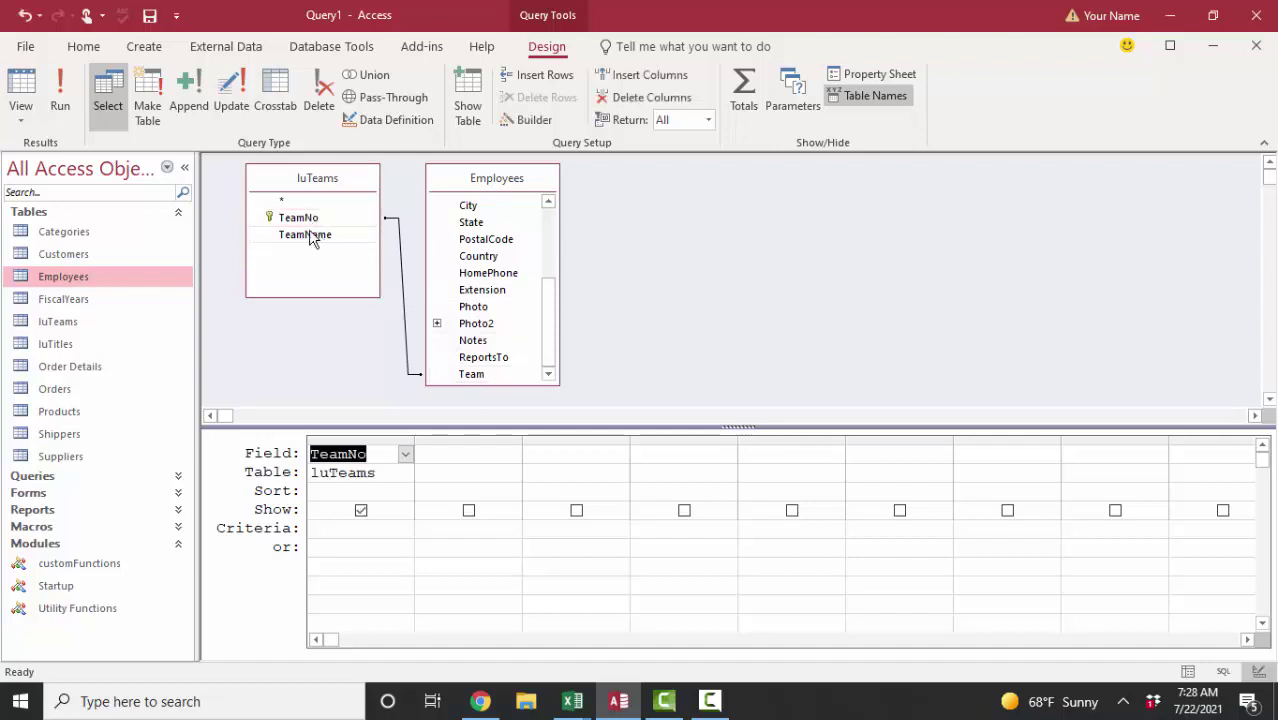
pyautogui.doubleClick(315, 236)
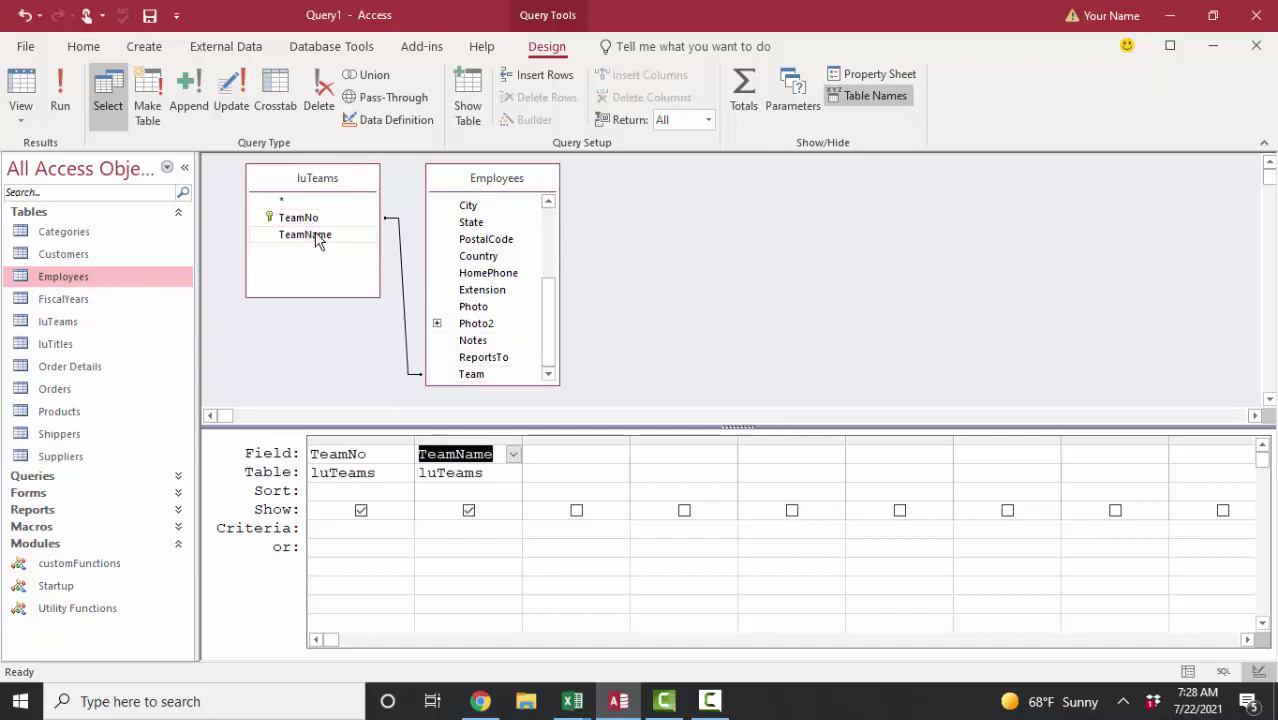
pyautogui.doubleClick(492, 376)
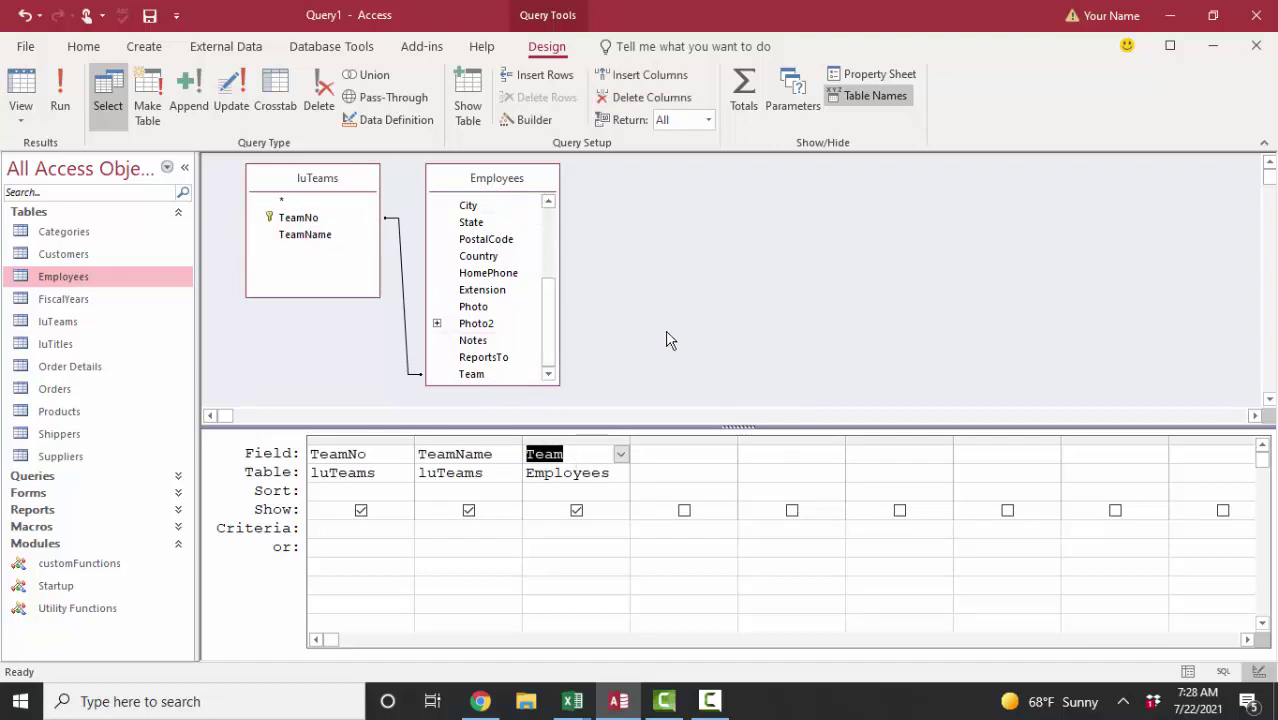
# Check the join properties between luTeams and Employees, and display the query's records in a datasheet.
pyautogui.doubleClick(405, 305)
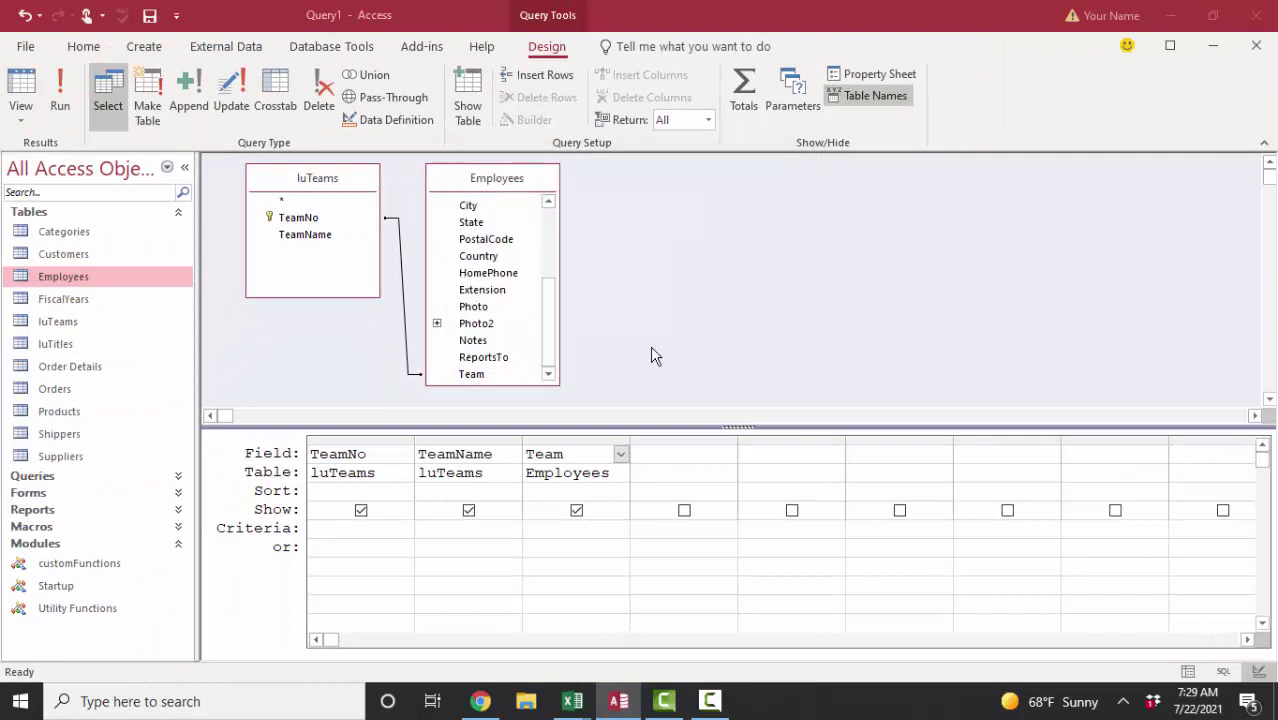
pyautogui.click(612, 475)
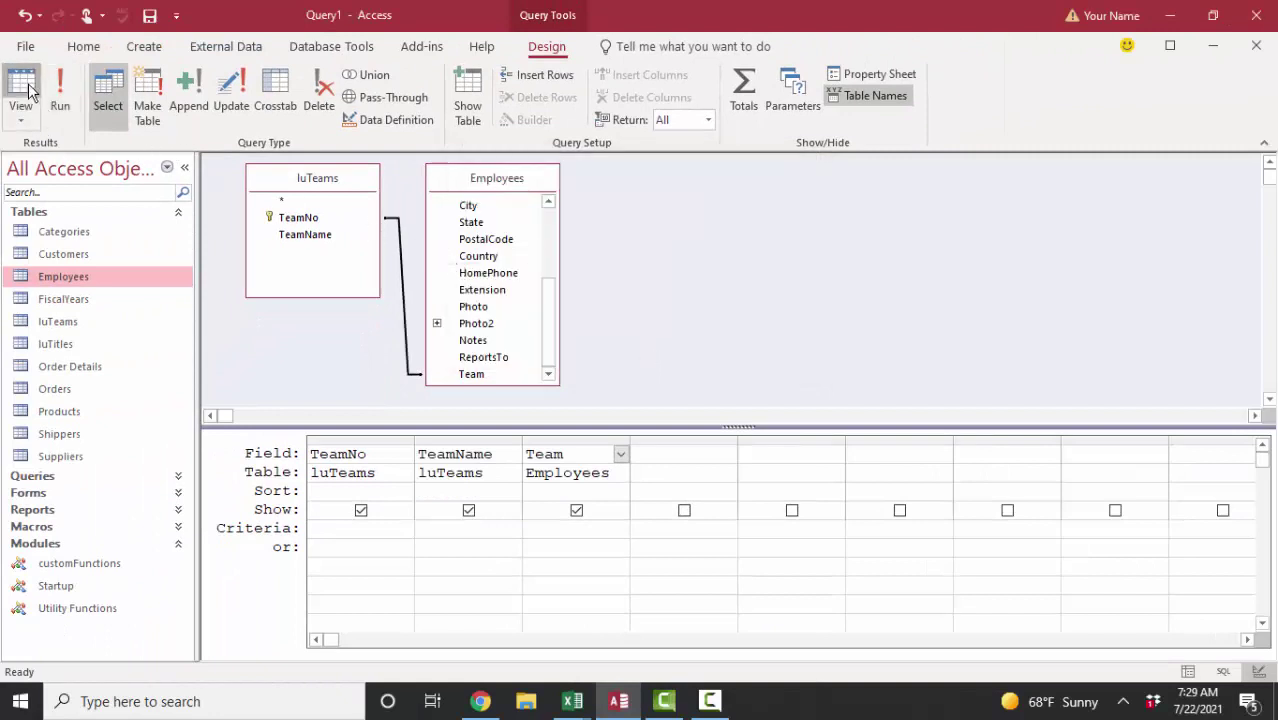
pyautogui.click(22, 90)
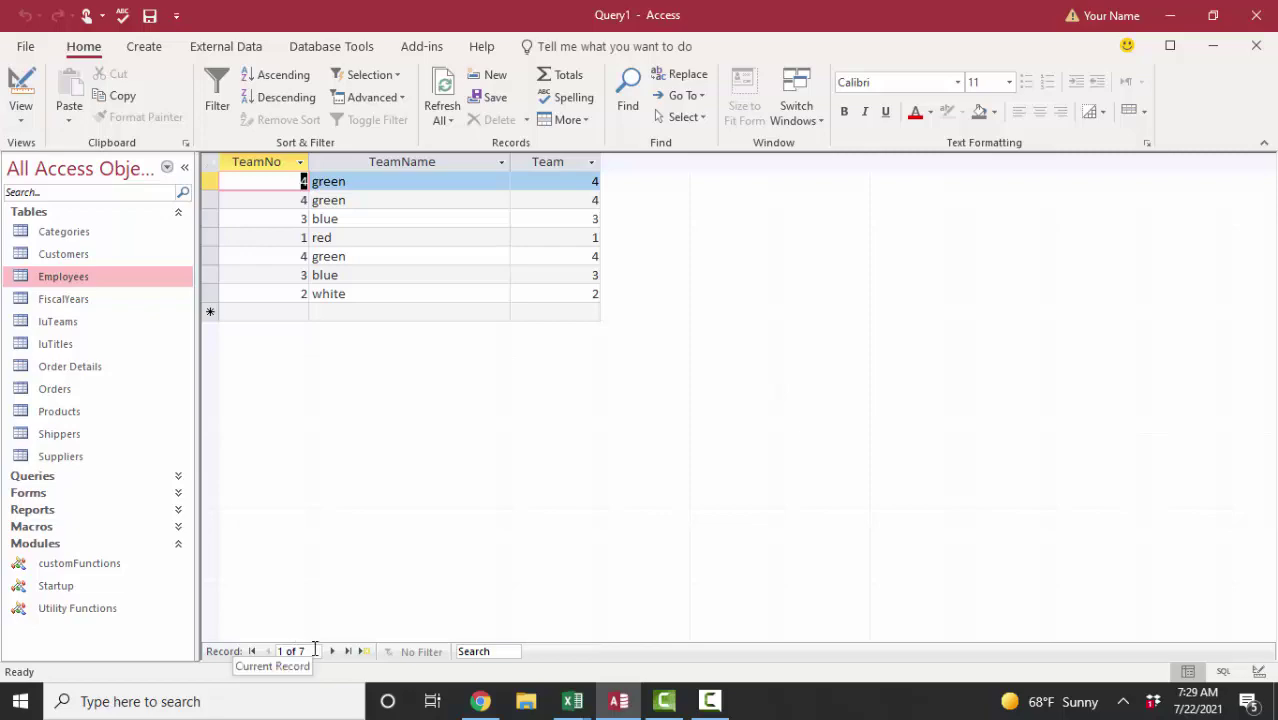
# Open the Employees table and inspect its Team column for comparison with the query's records.
pyautogui.doubleClick(76, 276)
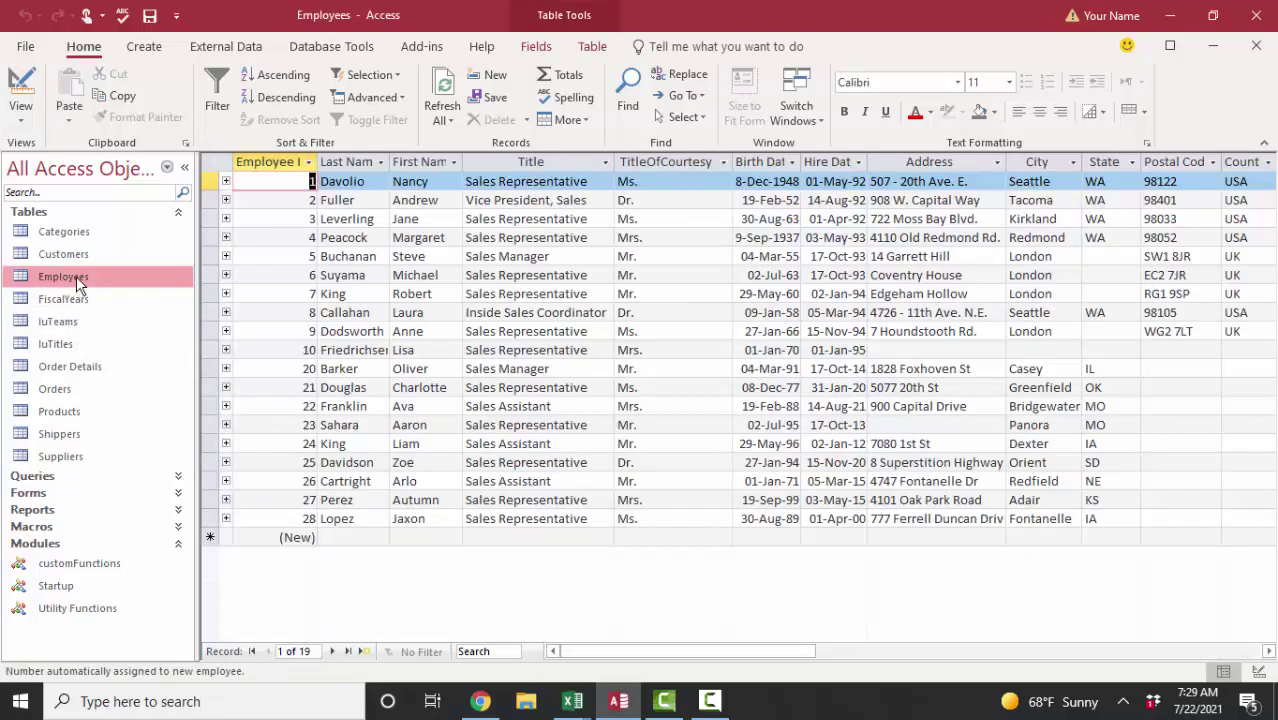
pyautogui.moveTo(750, 651); pyautogui.dragTo(1008, 651)
pyautogui.click(1135, 181)
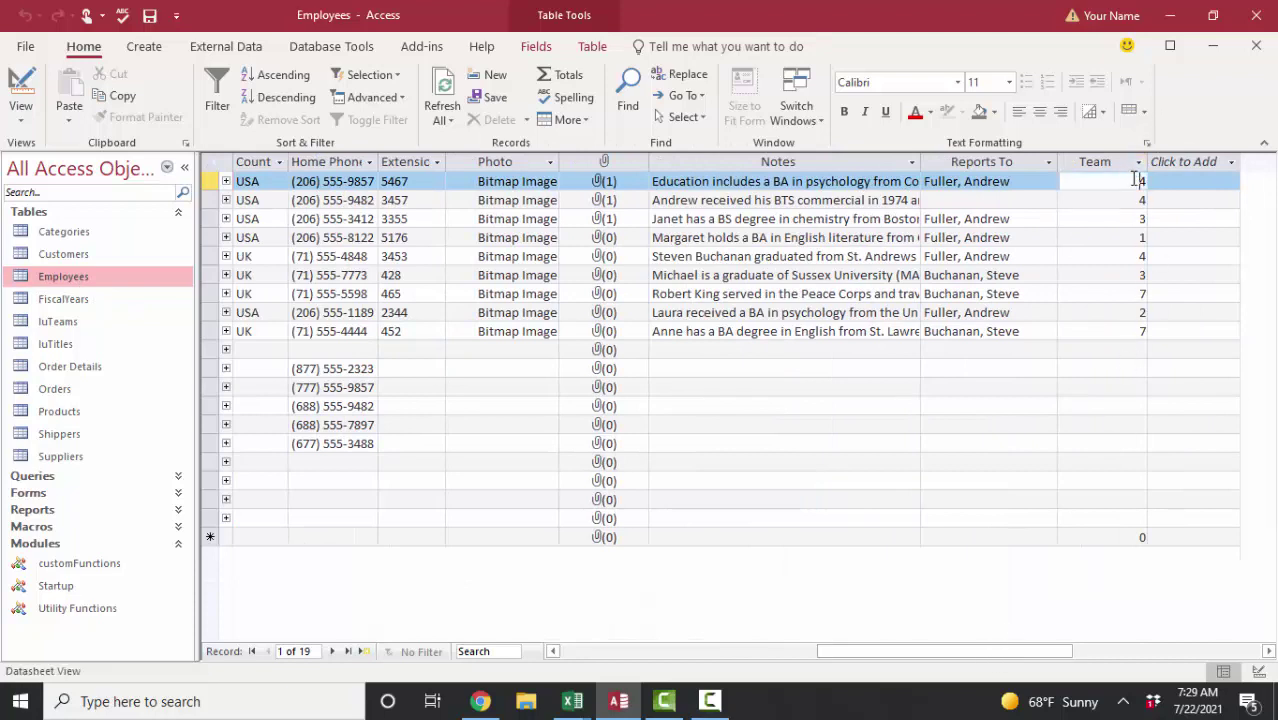
# Go through the Team values of the individual records in the Employees table.
pyautogui.click(1127, 200)
pyautogui.click(1125, 219)
pyautogui.click(1125, 238)
pyautogui.click(1121, 256)
pyautogui.click(1120, 274)
pyautogui.click(1120, 312)
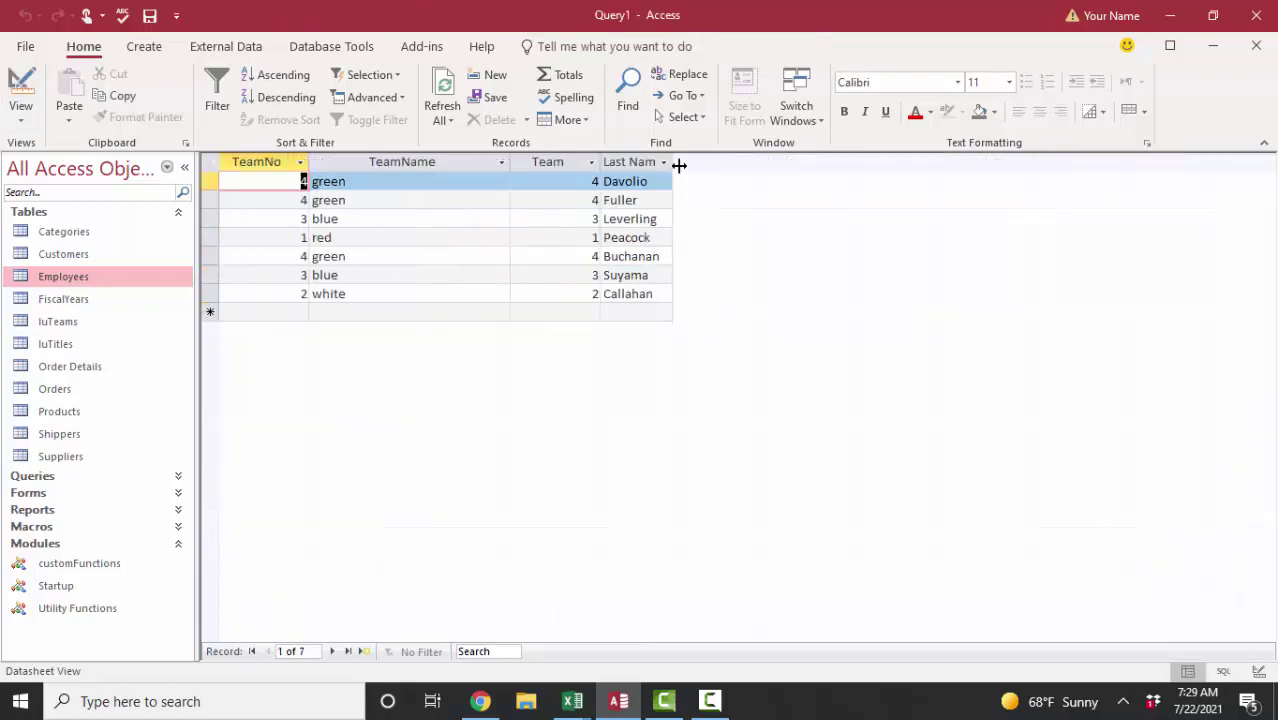
# Widen the query's Last Name column, compare its datasheet with the design, and return to the query design.
pyautogui.moveTo(677, 161); pyautogui.dragTo(765, 158)
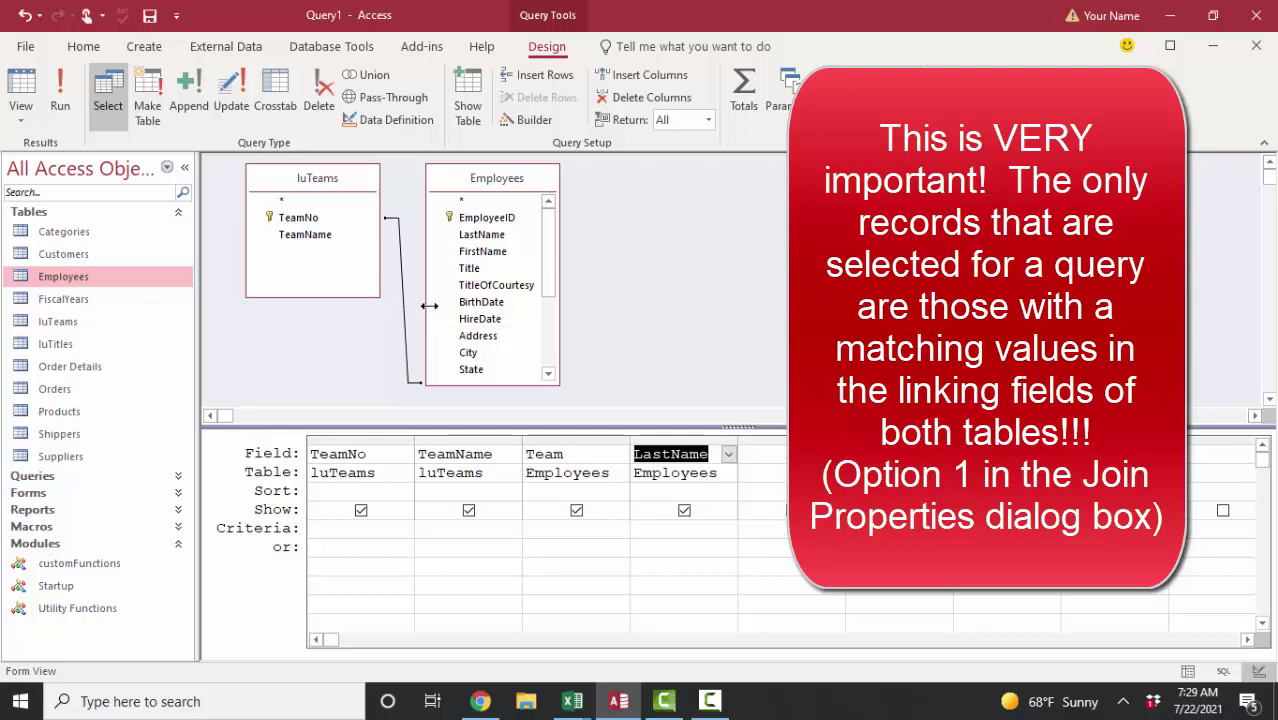
pyautogui.click(28, 96)
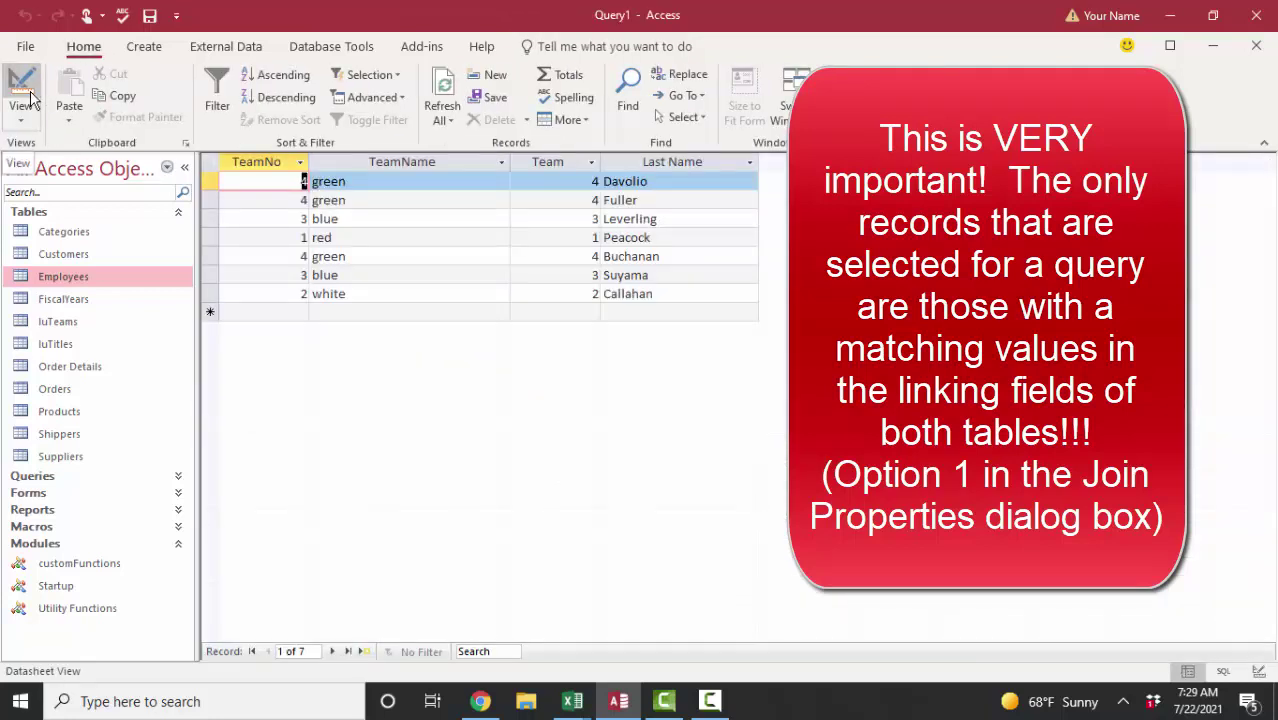
pyautogui.click(28, 95)
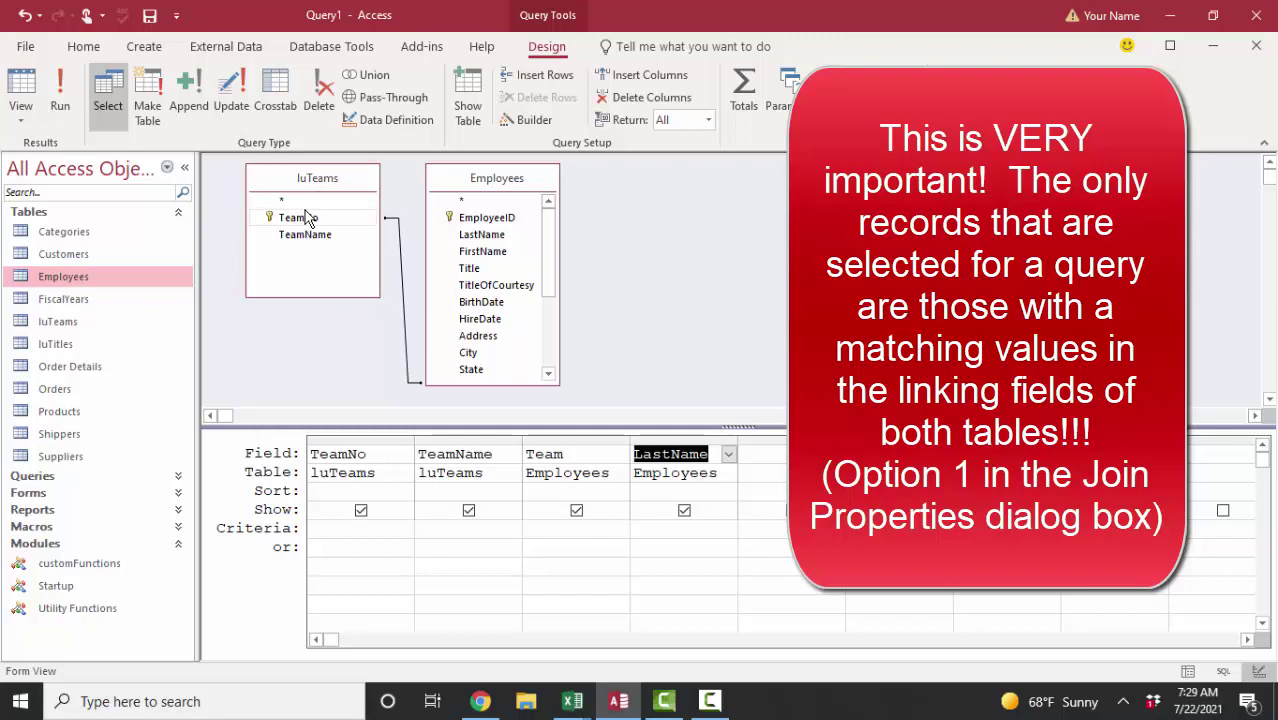
# Set the luTeams–Employees join to option 2, including all luTeams records and only the matching Employees records.
pyautogui.moveTo(548, 268); pyautogui.dragTo(550, 357)
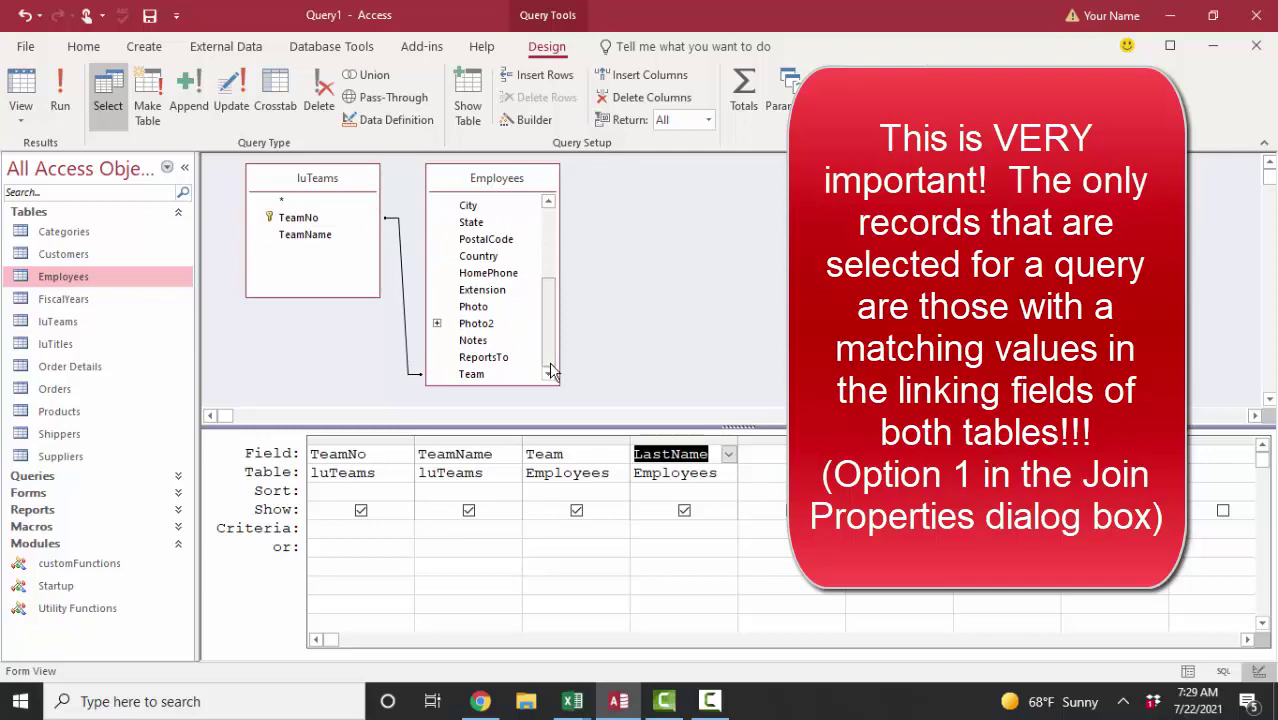
pyautogui.doubleClick(403, 303)
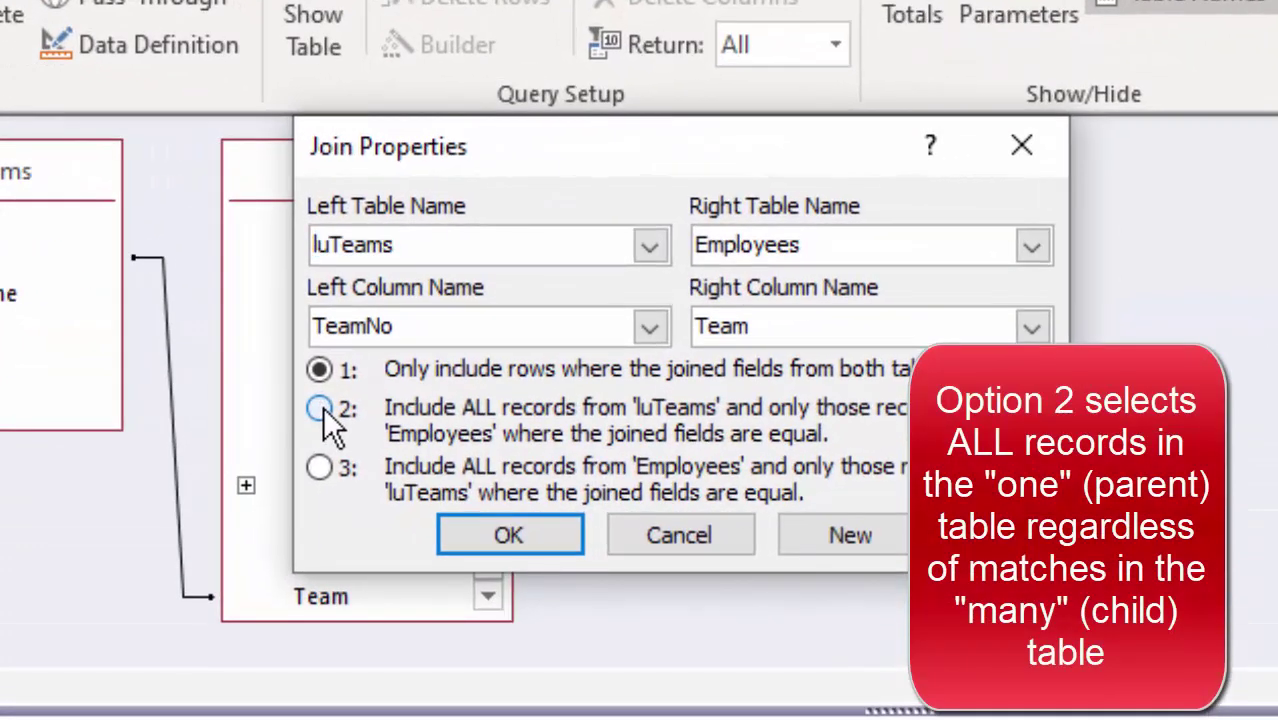
pyautogui.click(320, 408)
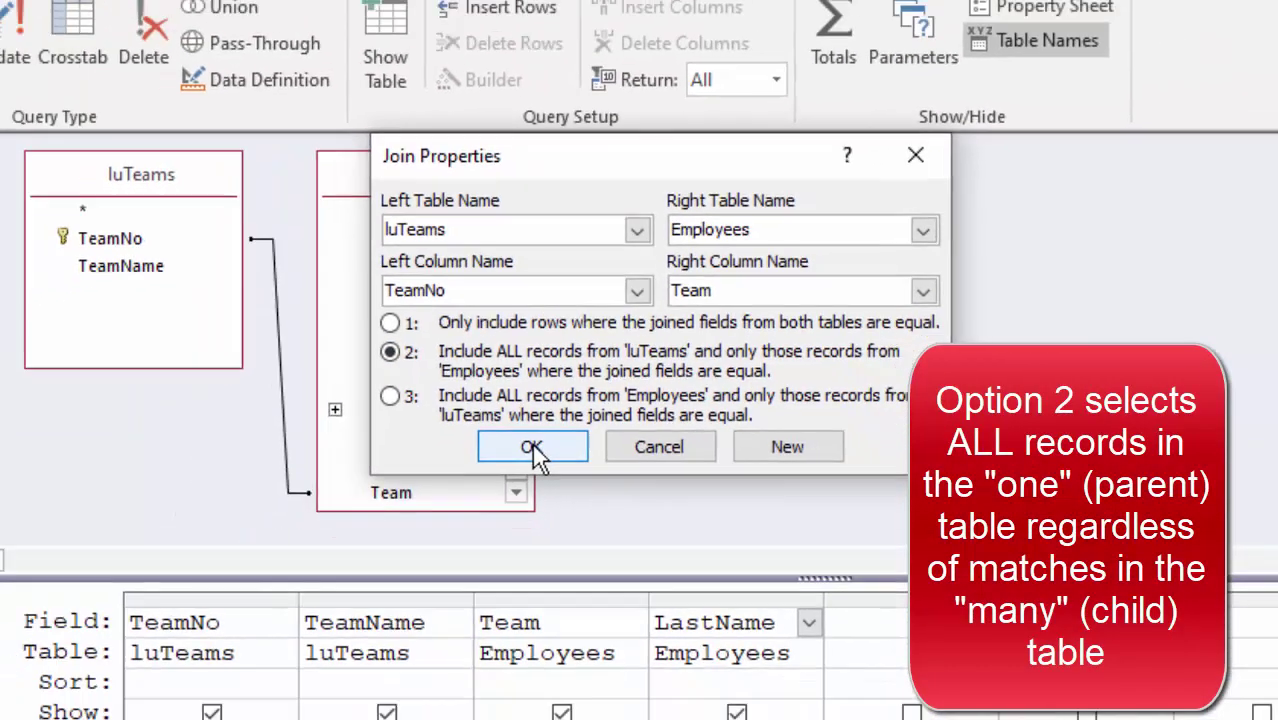
pyautogui.click(521, 540)
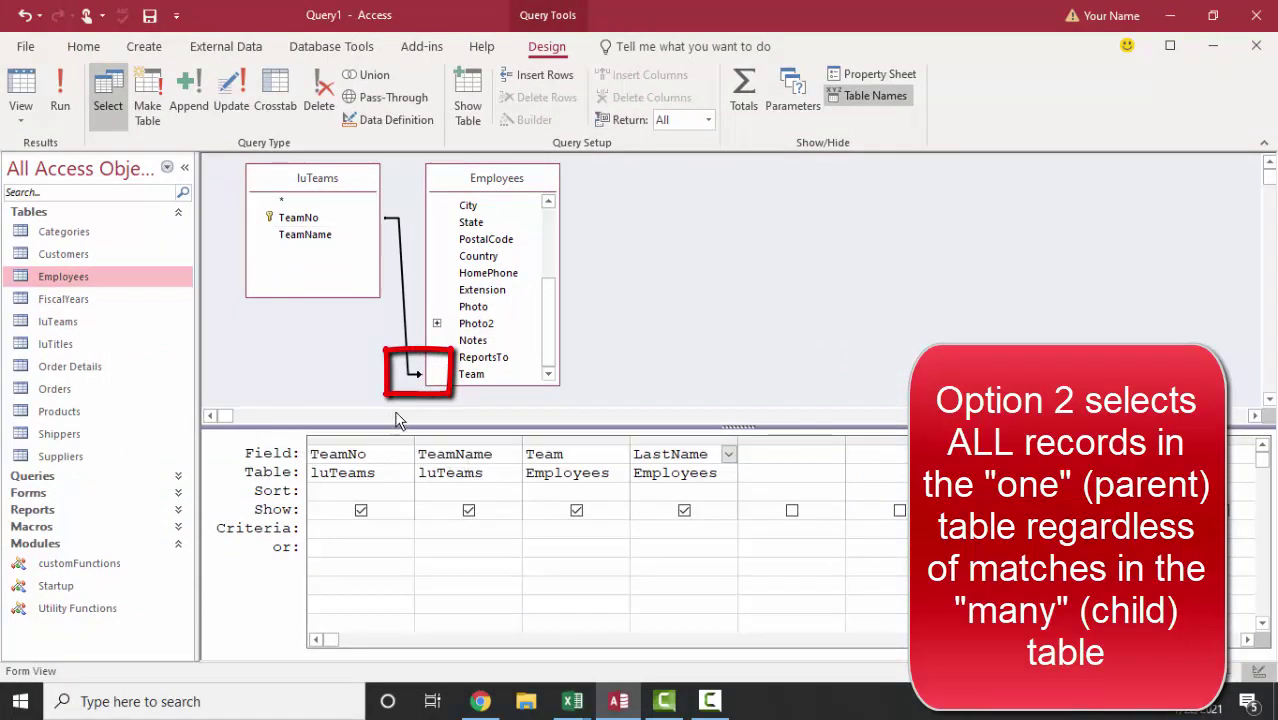
# Display the query's datasheet and examine the yellow and pink team rows for matching employees.
pyautogui.click(22, 96)
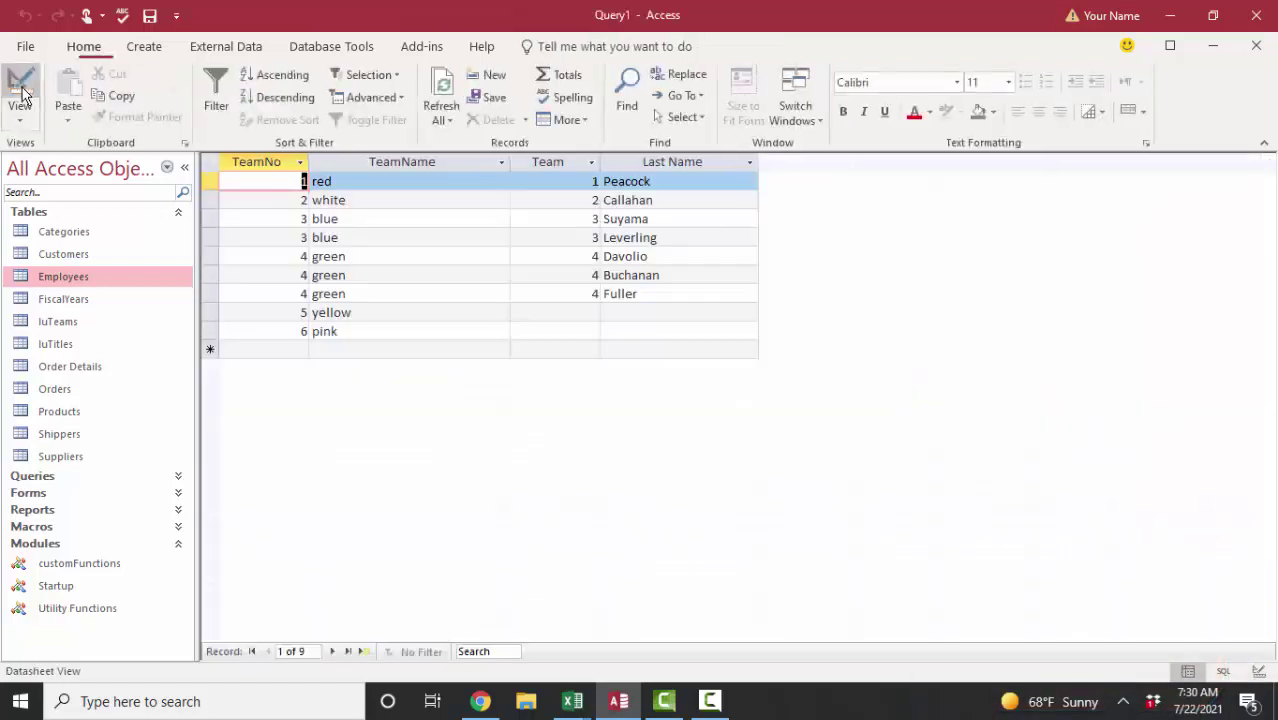
pyautogui.click(359, 313)
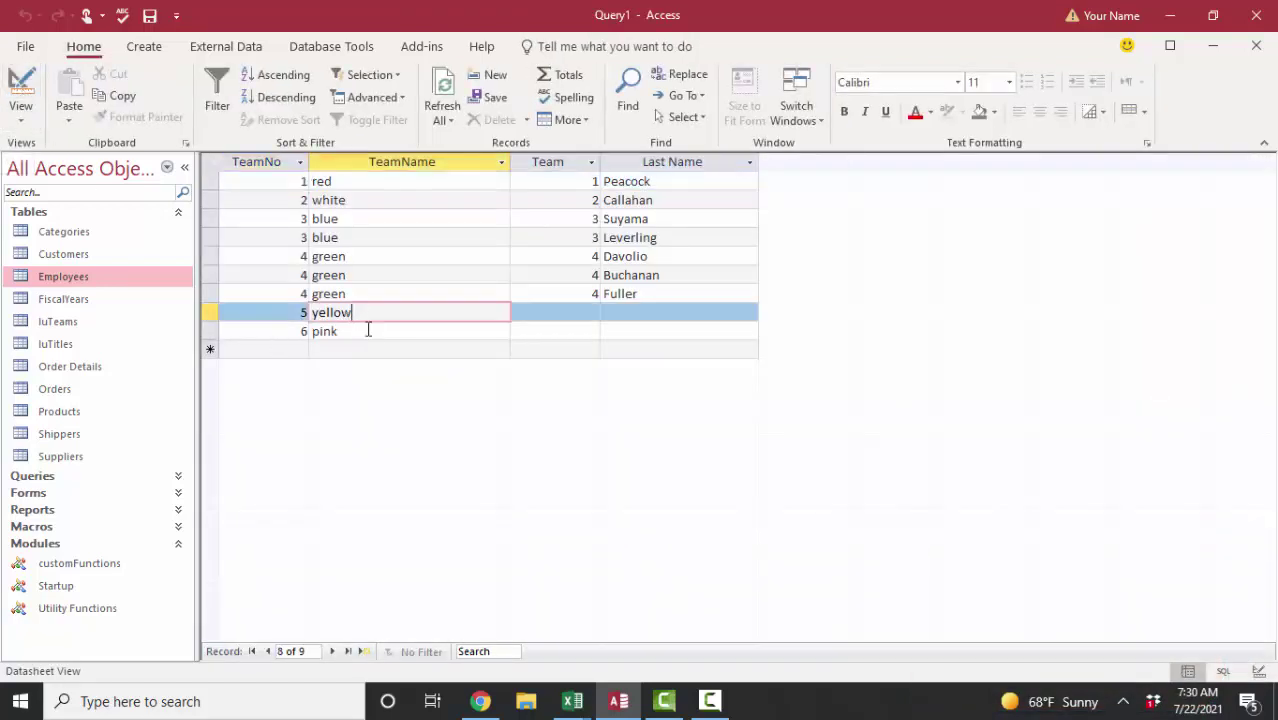
pyautogui.click(370, 333)
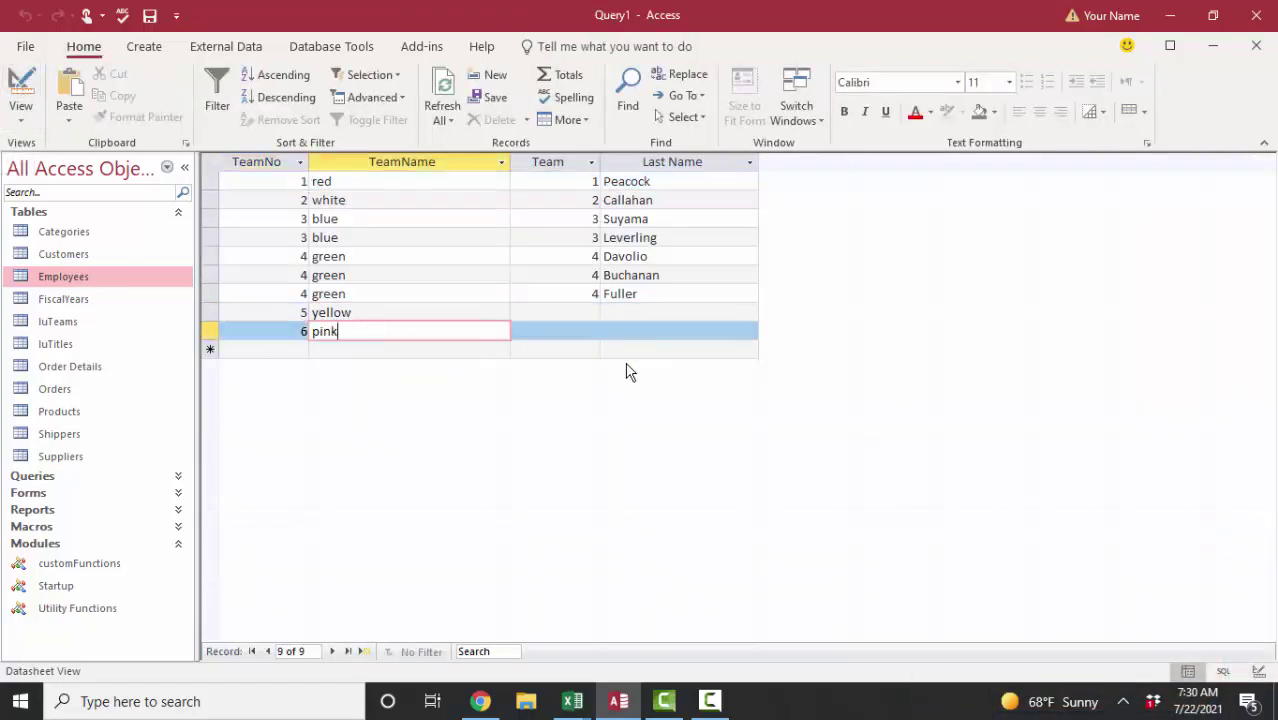
# Change the join in the query design to option 3, including all Employees records and only matching luTeams records.
pyautogui.click(20, 86)
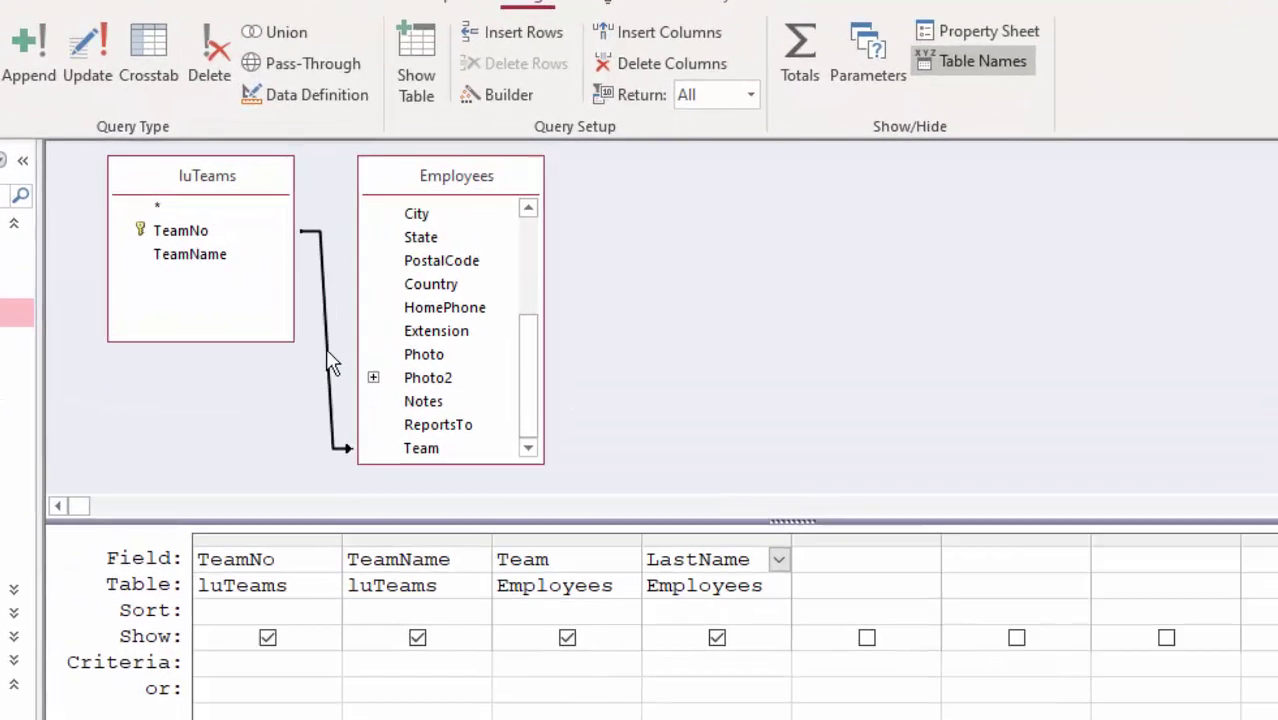
pyautogui.doubleClick(402, 313)
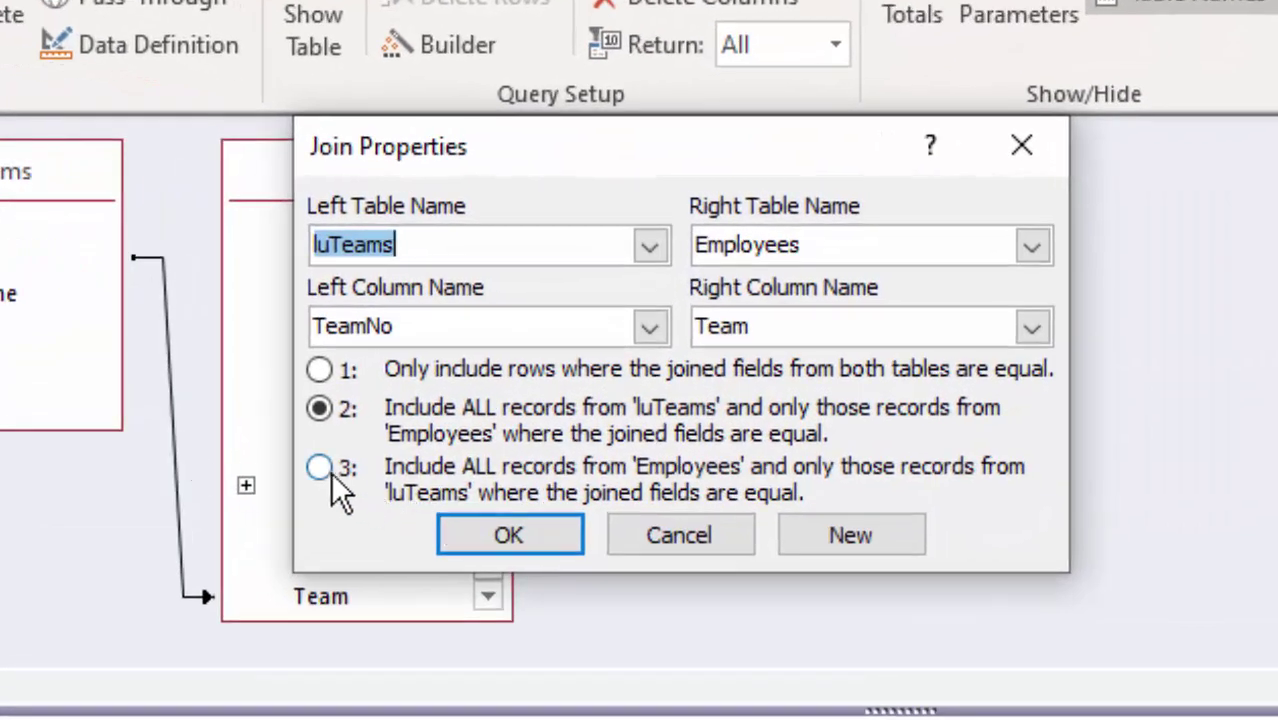
pyautogui.click(337, 486)
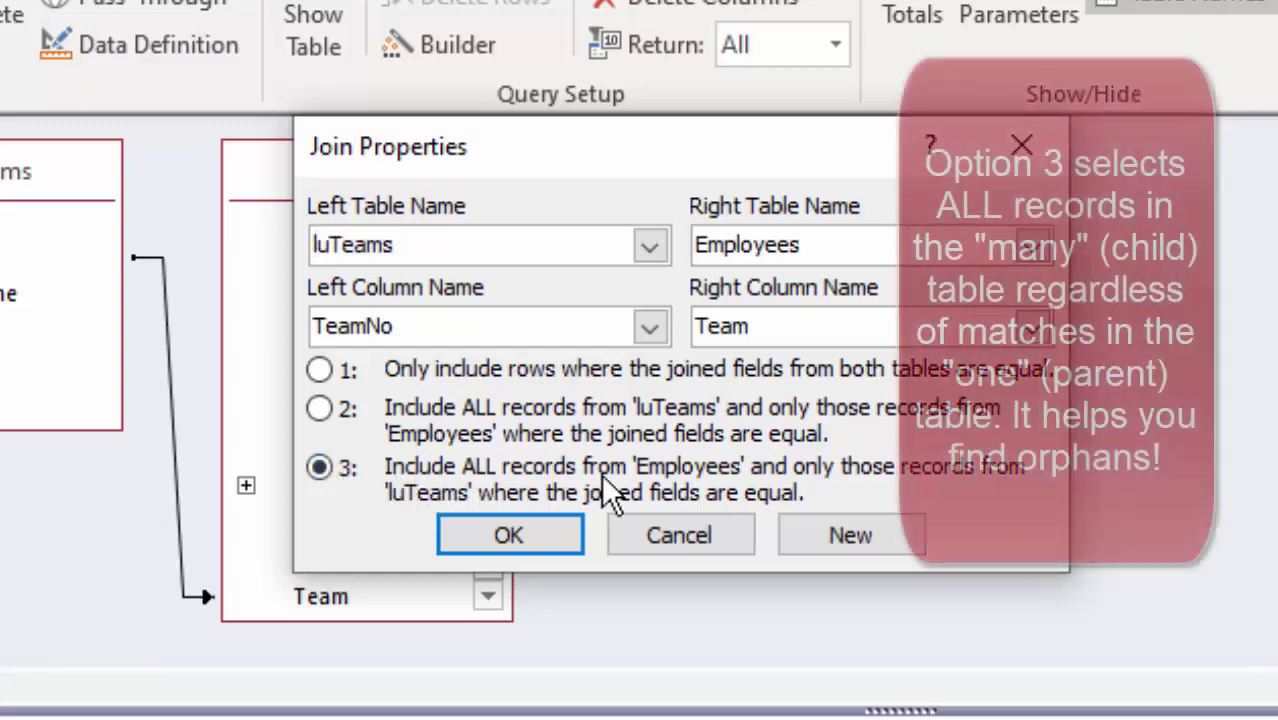
pyautogui.click(505, 537)
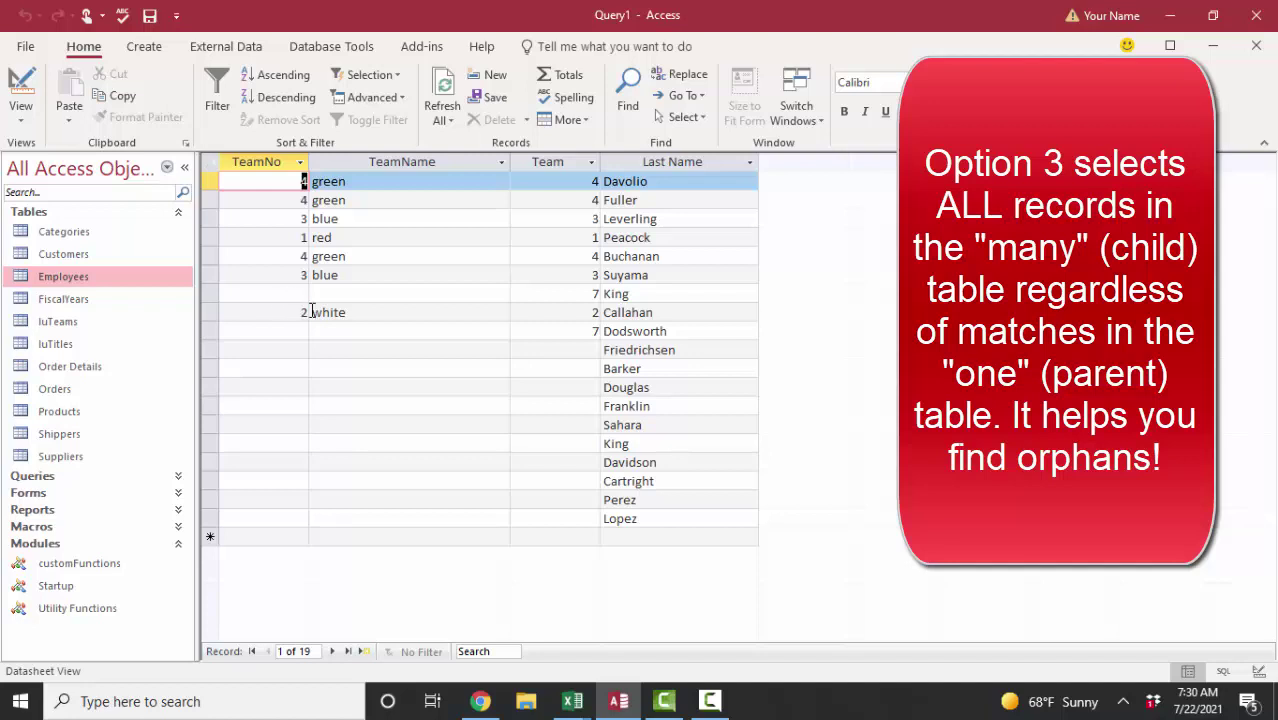
# Examine the employee records in the query datasheet whose Team value has no matching TeamNo.
pyautogui.click(560, 296)
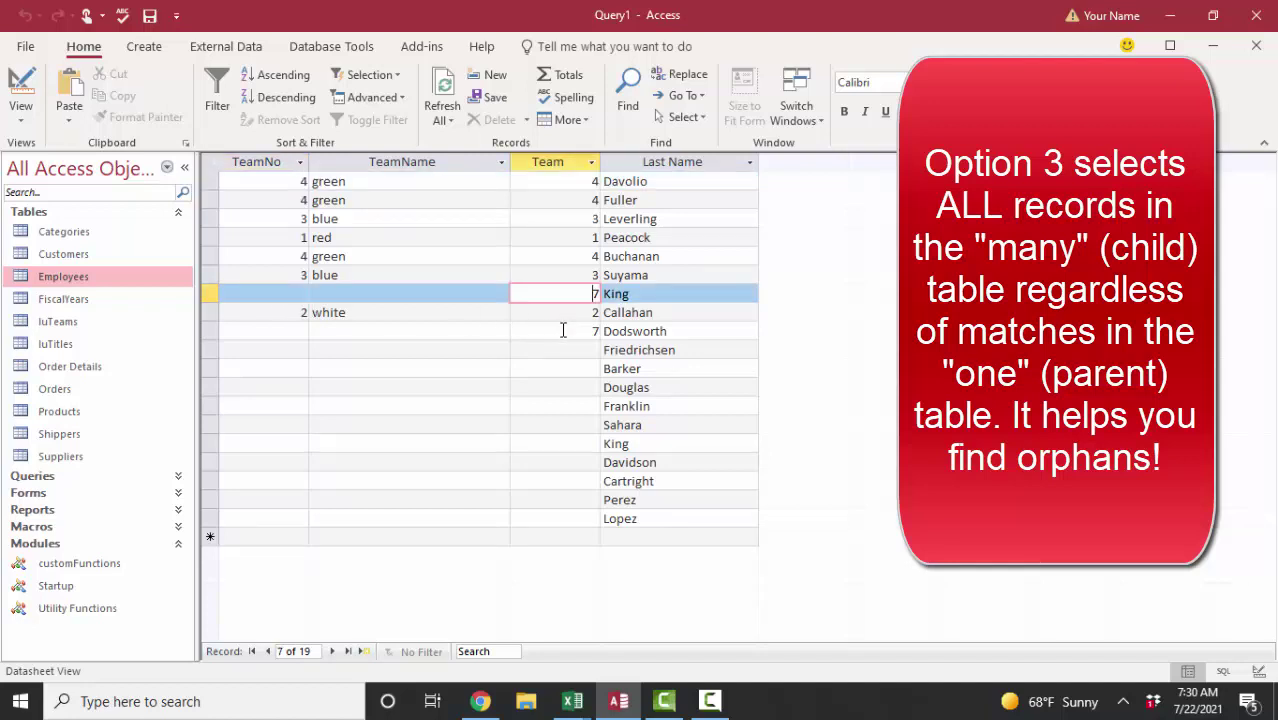
pyautogui.click(580, 331)
pyautogui.click(588, 296)
pyautogui.click(583, 331)
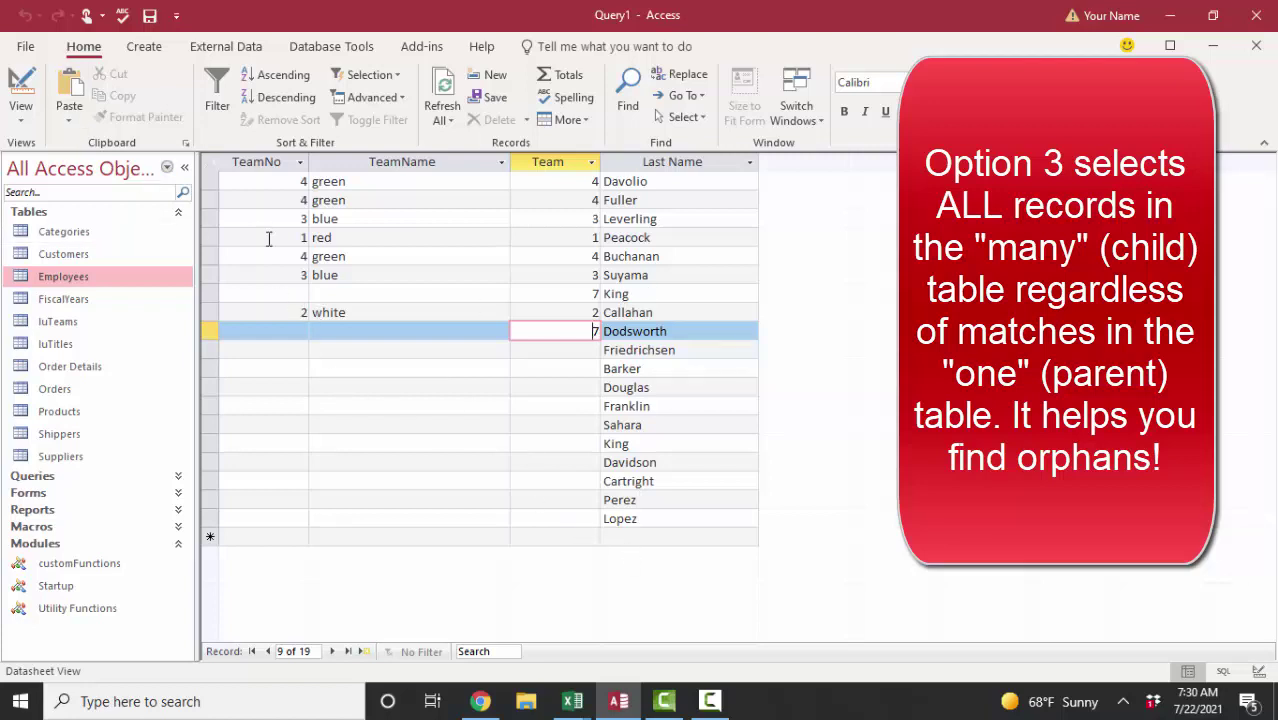
# Add the criterion "is null" to the TeamNo field in the query design and display the filtered records.
pyautogui.click(18, 88)
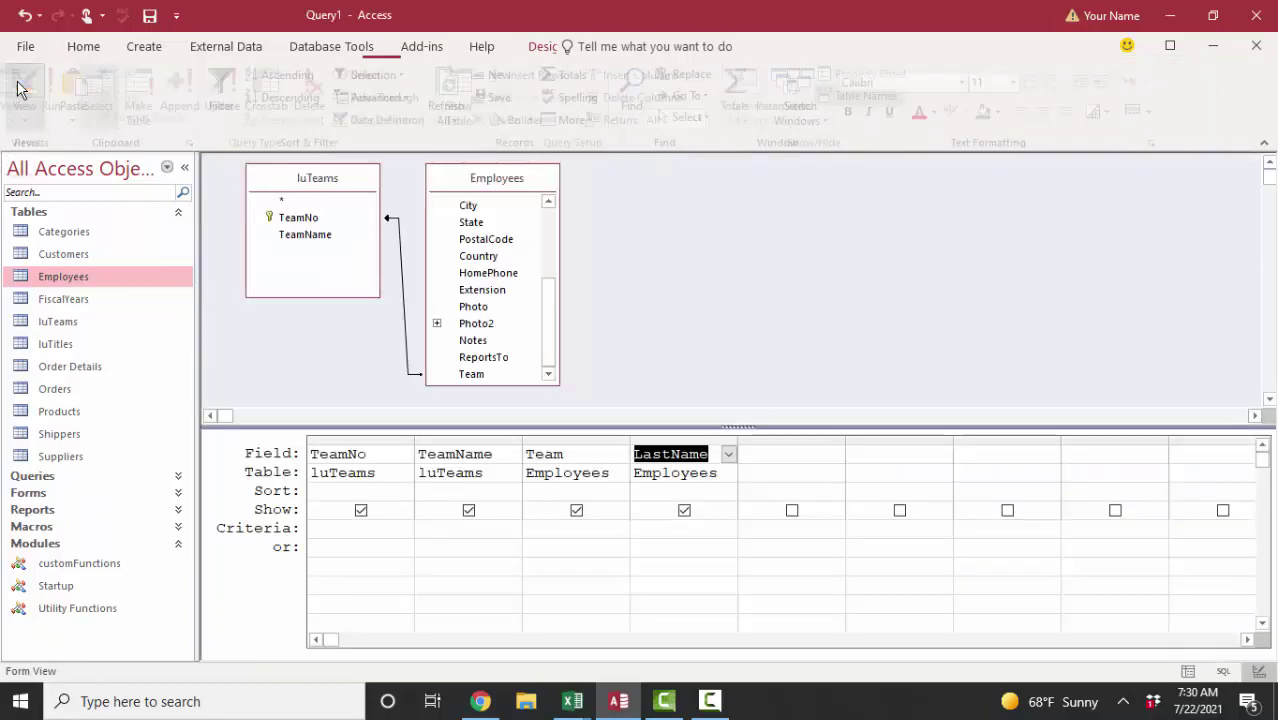
pyautogui.click(387, 528)
pyautogui.write('is u')
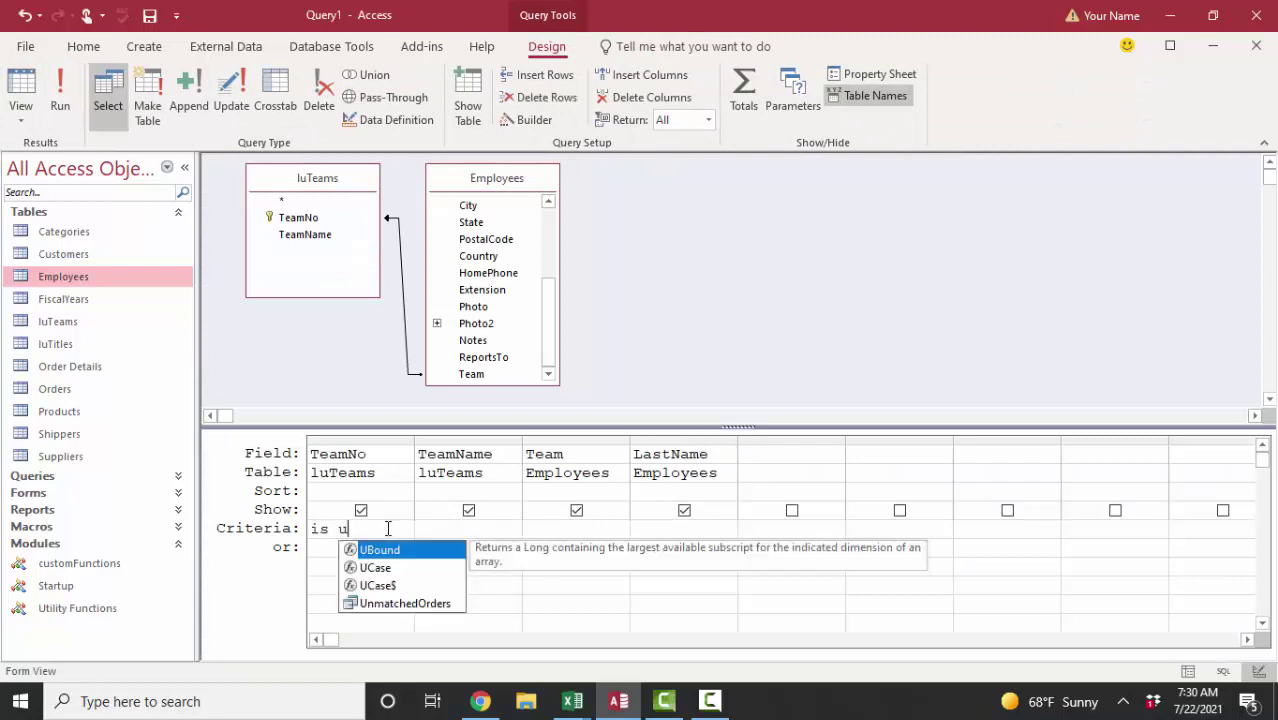
pyautogui.press('BackSpace')
pyautogui.write('null')
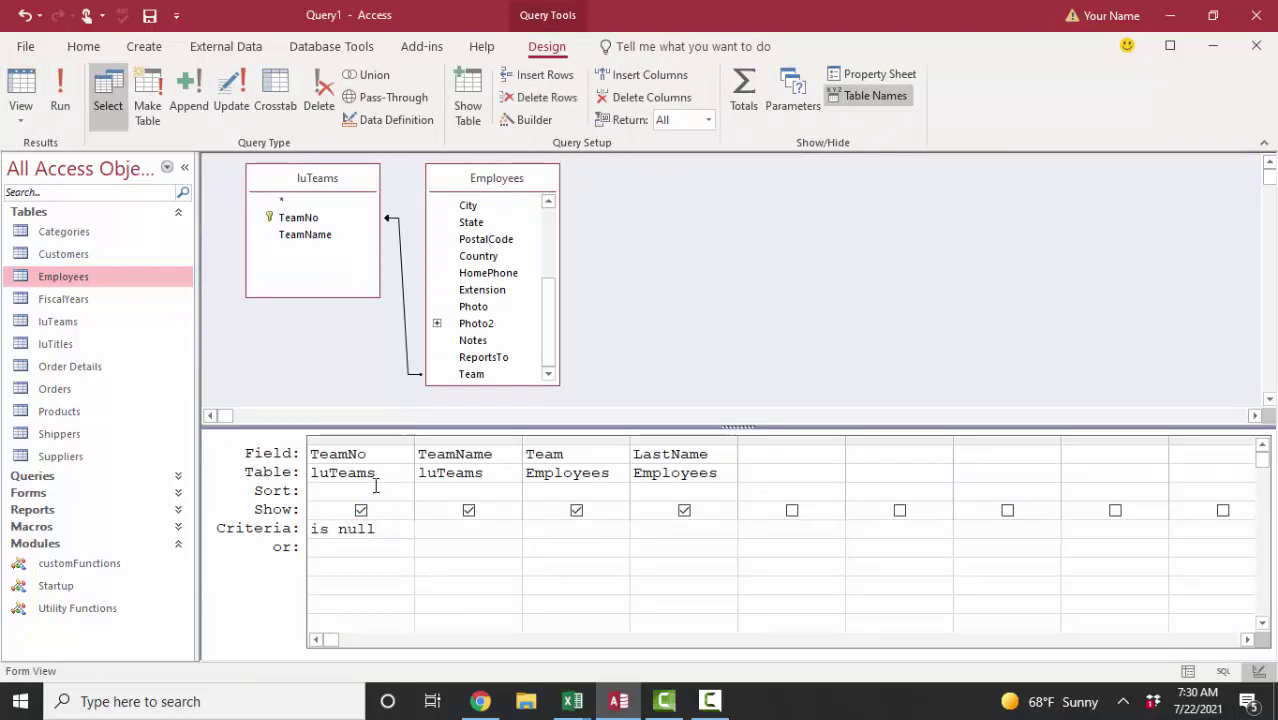
pyautogui.click(19, 88)
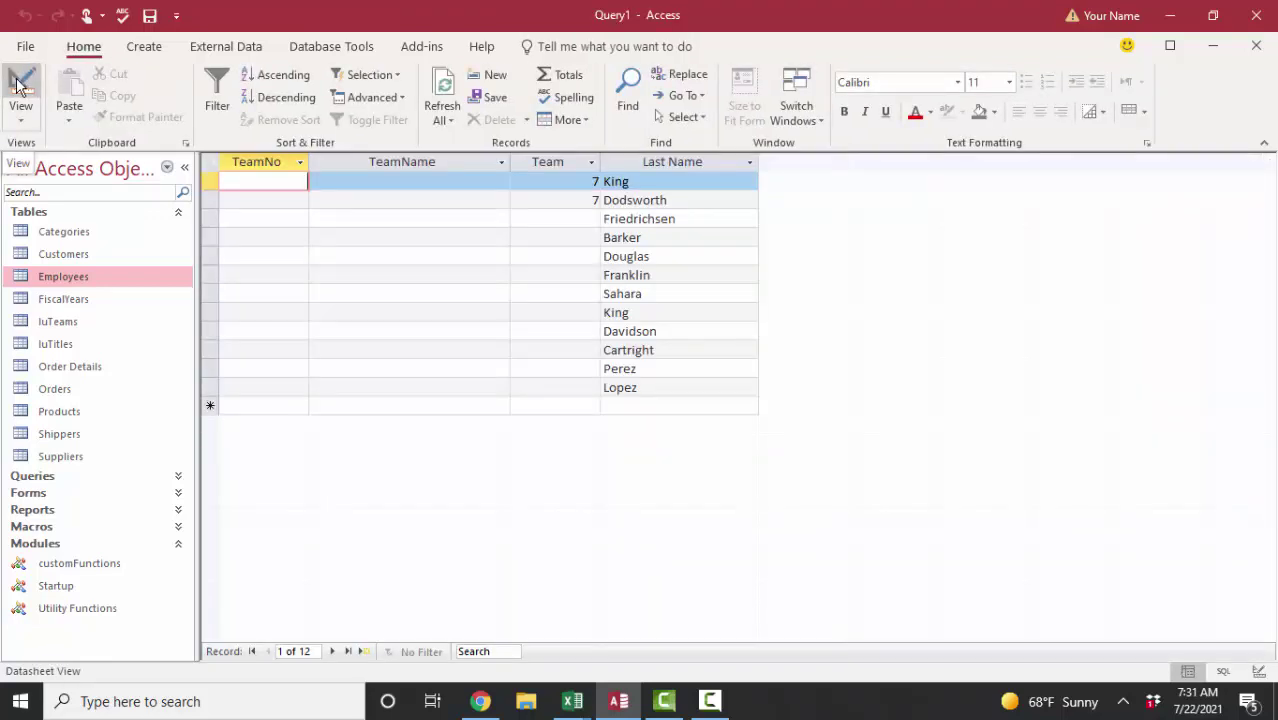
# Inspect the Team column of the filtered records, checking the rows with team numbers missing from luTeams.
pyautogui.click(548, 162)
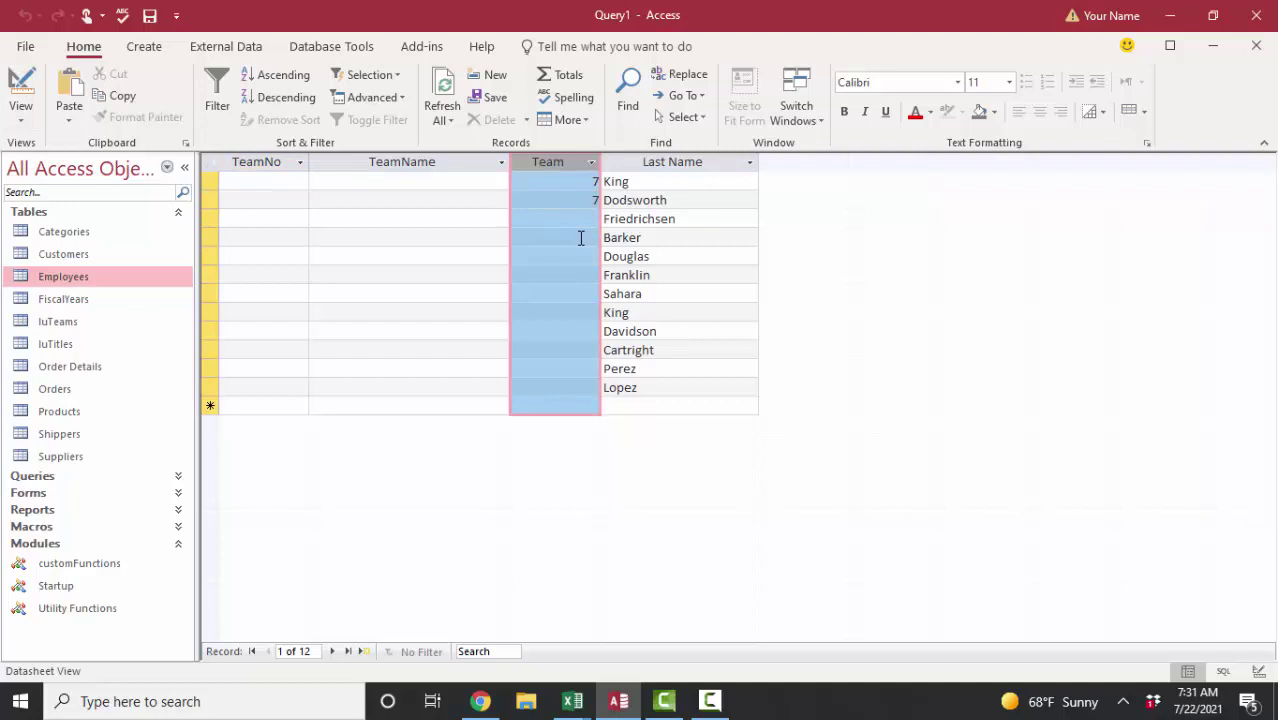
pyautogui.click(573, 181)
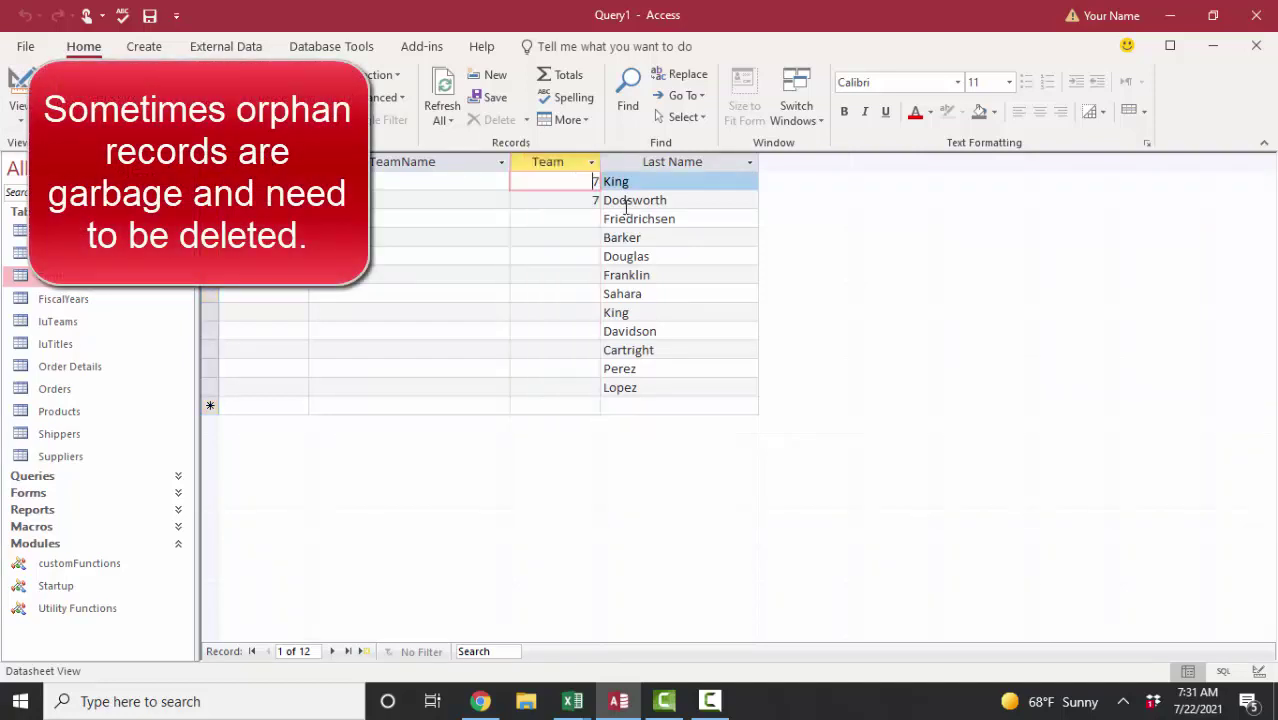
pyautogui.press('Down')
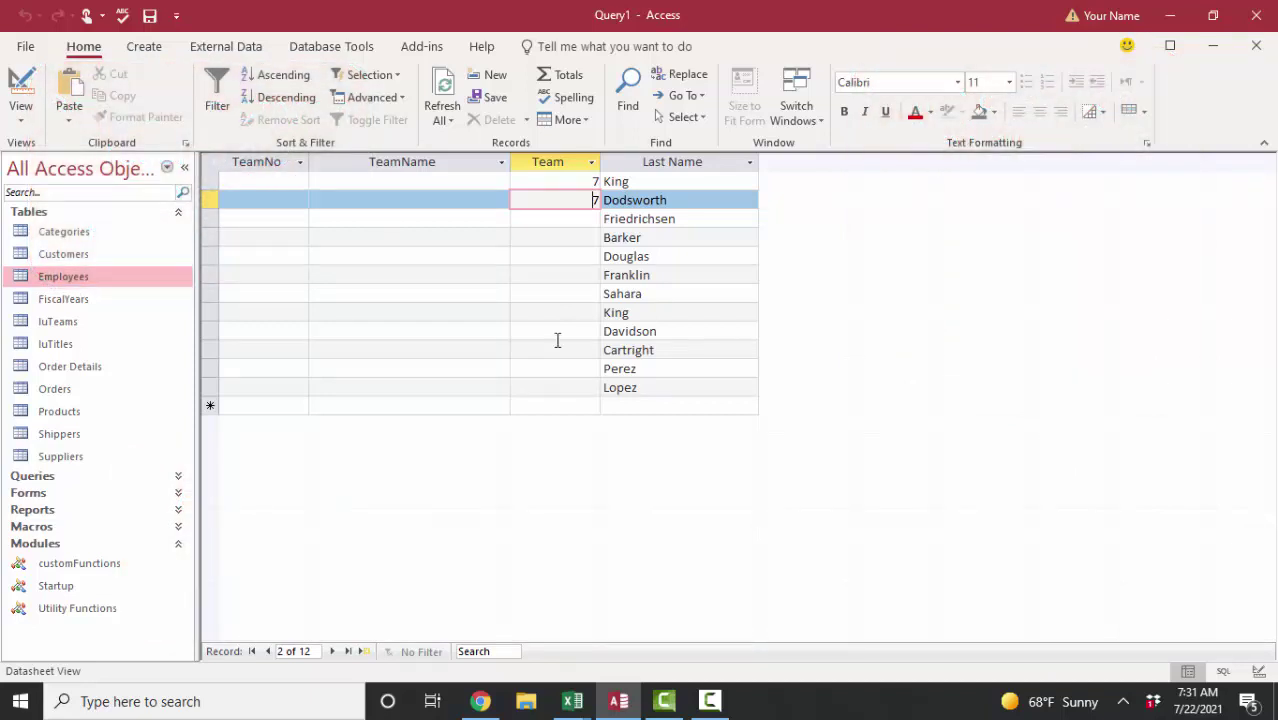
pyautogui.hotkey('ctrl', 'Home')
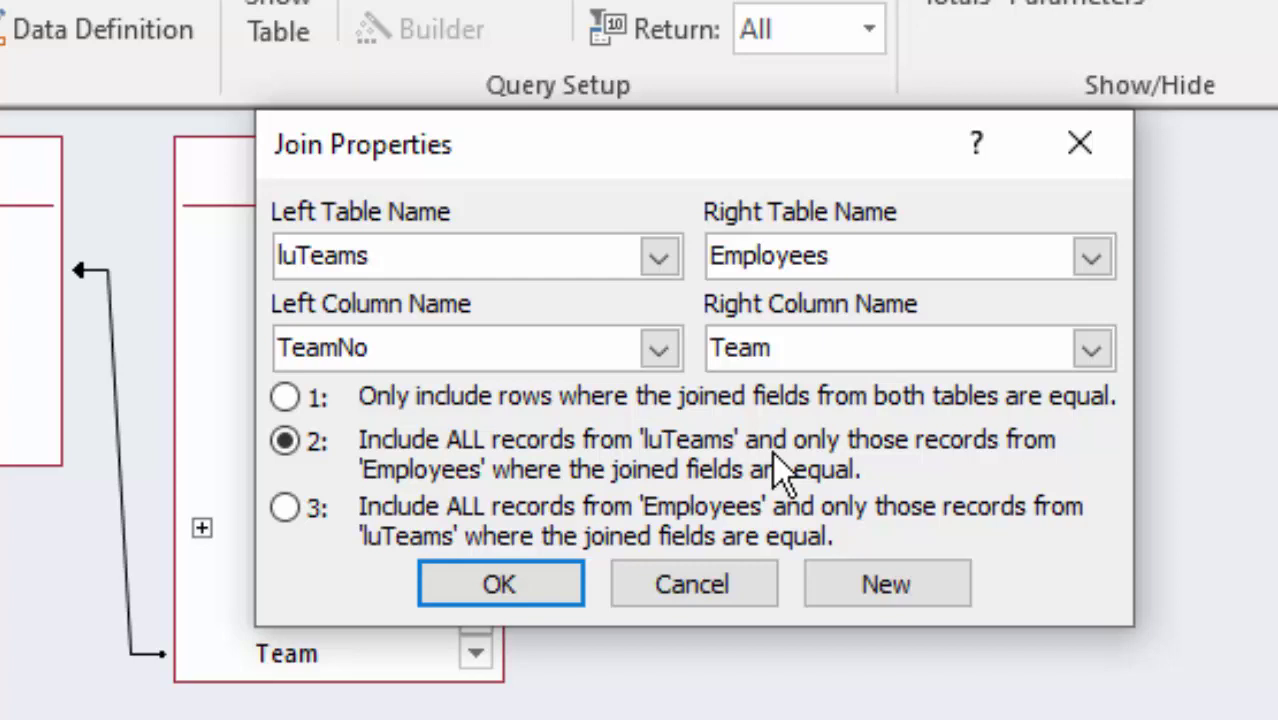
# Reselect option 3 in the join properties so all Employees records are included.
pyautogui.click(289, 509)
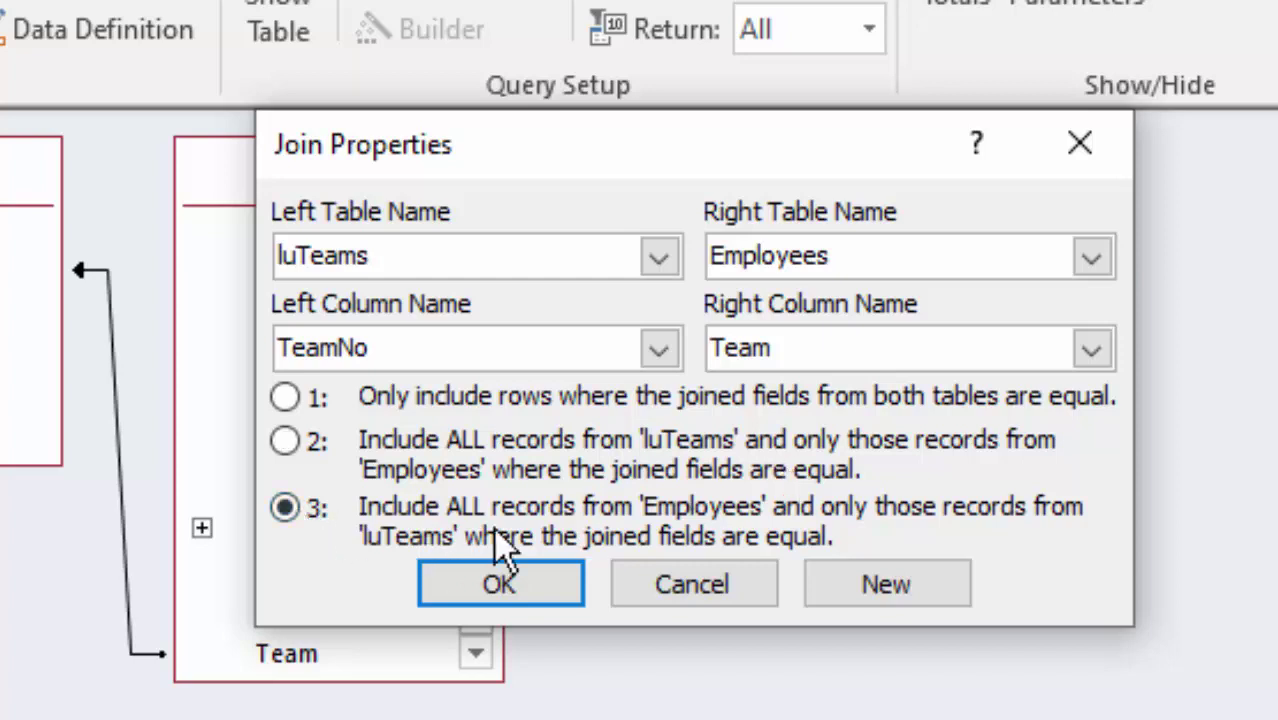